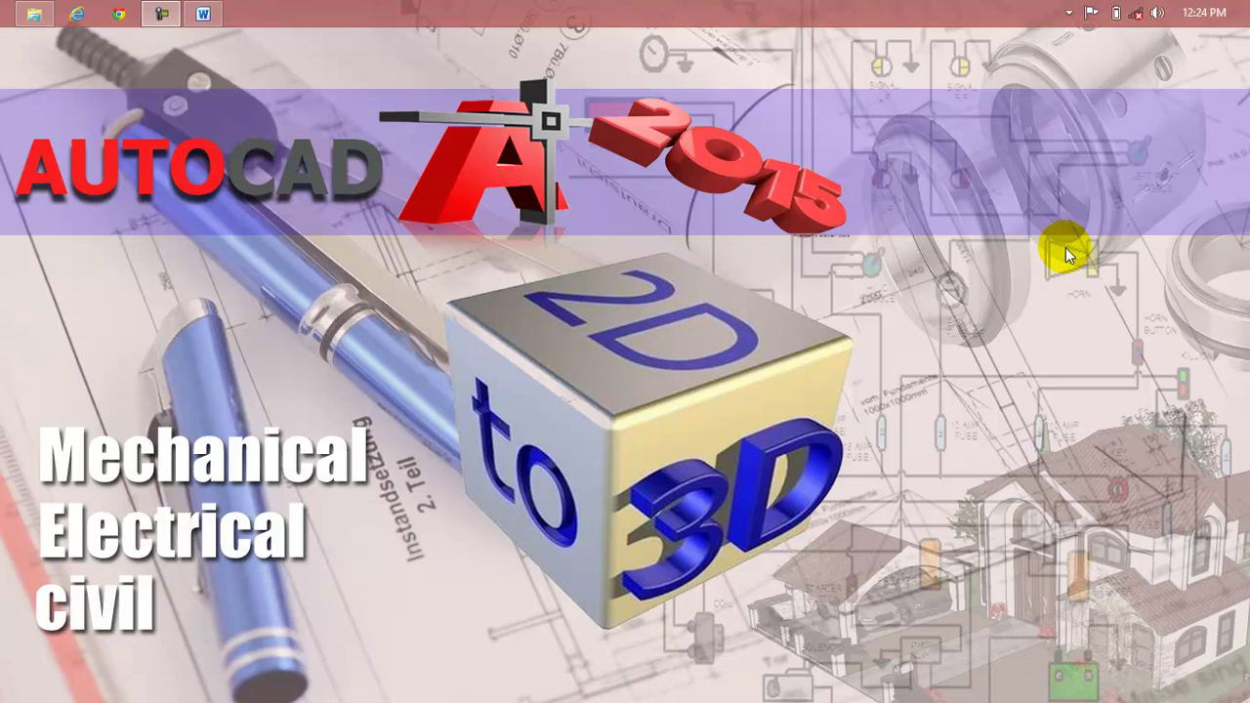
Bring the Lesson 03 Word document forward and clear its text selection.
click(203, 13)
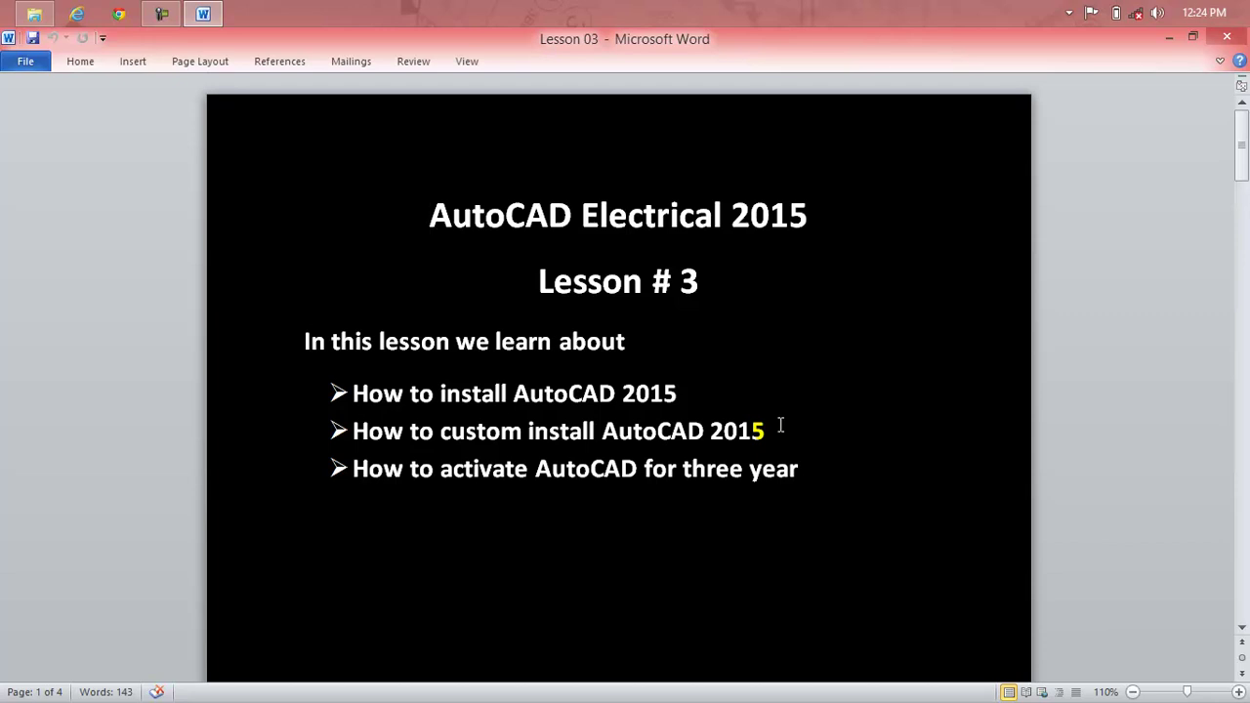
key(ctrl+Home)
Close Word, open the AutoCAD_Electrical_2015_English_Win_64bit_dlm folder on D:, and select Setup.
click(1232, 46)
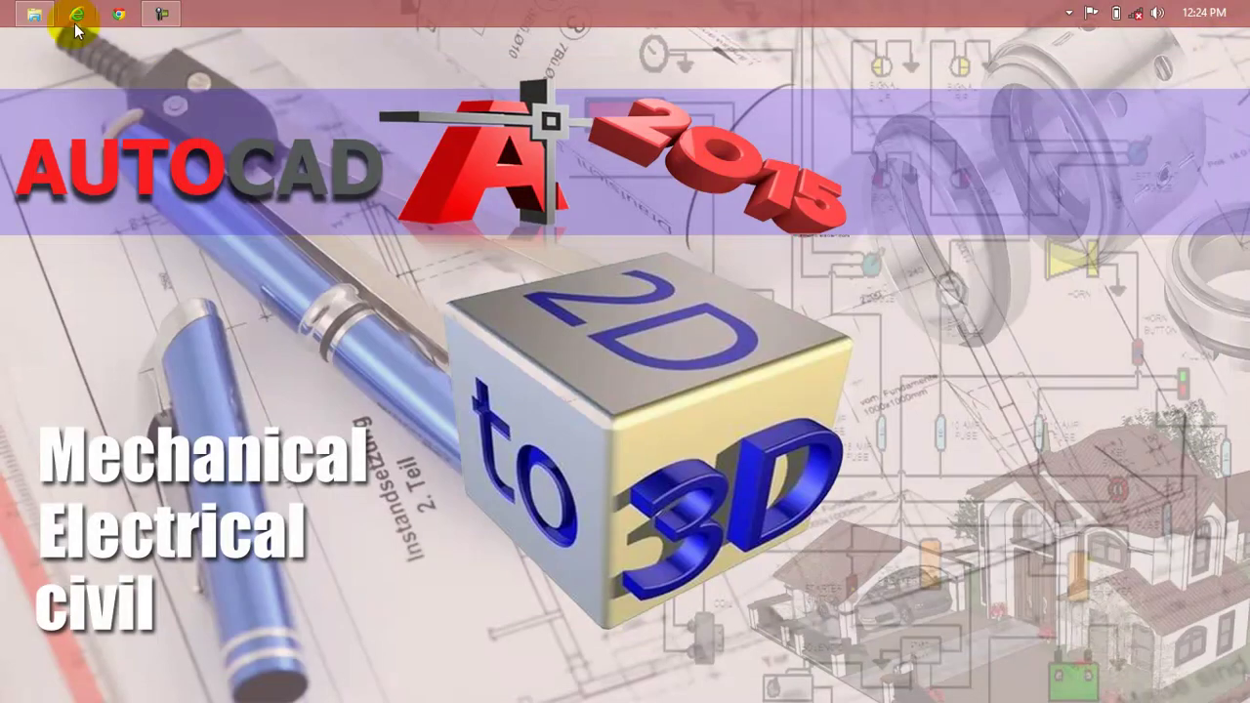
click(35, 14)
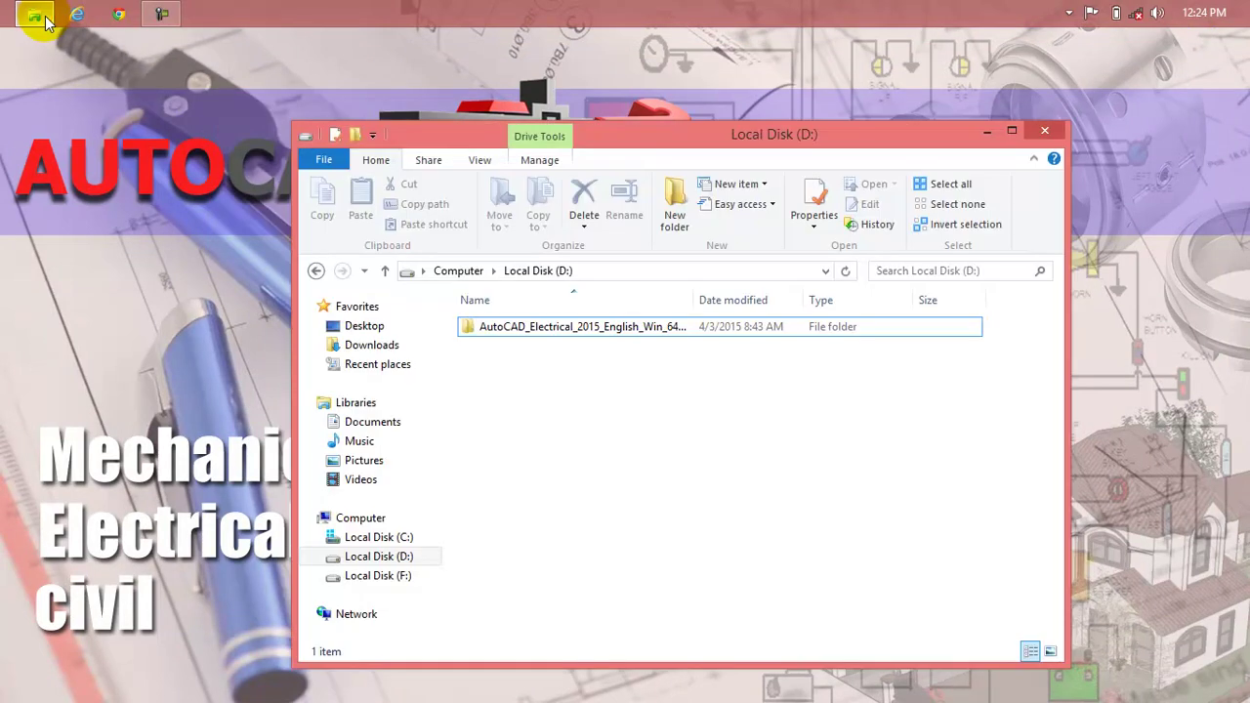
click(550, 335)
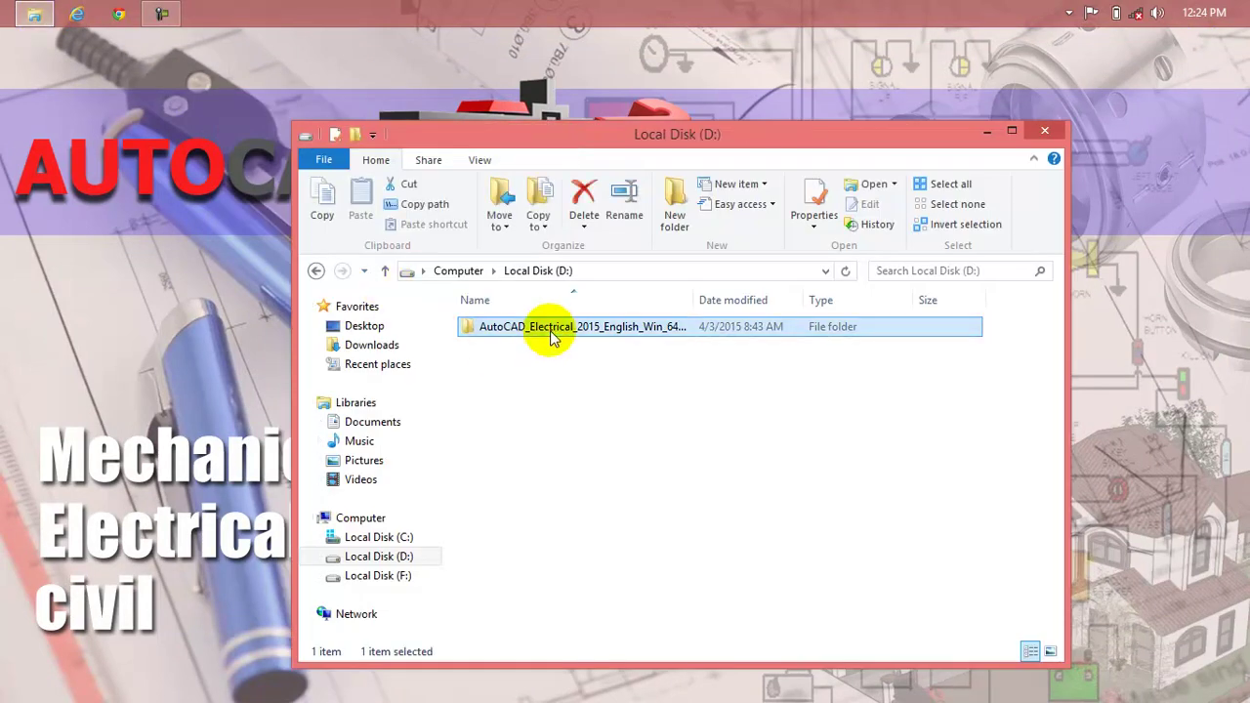
double_click(550, 332)
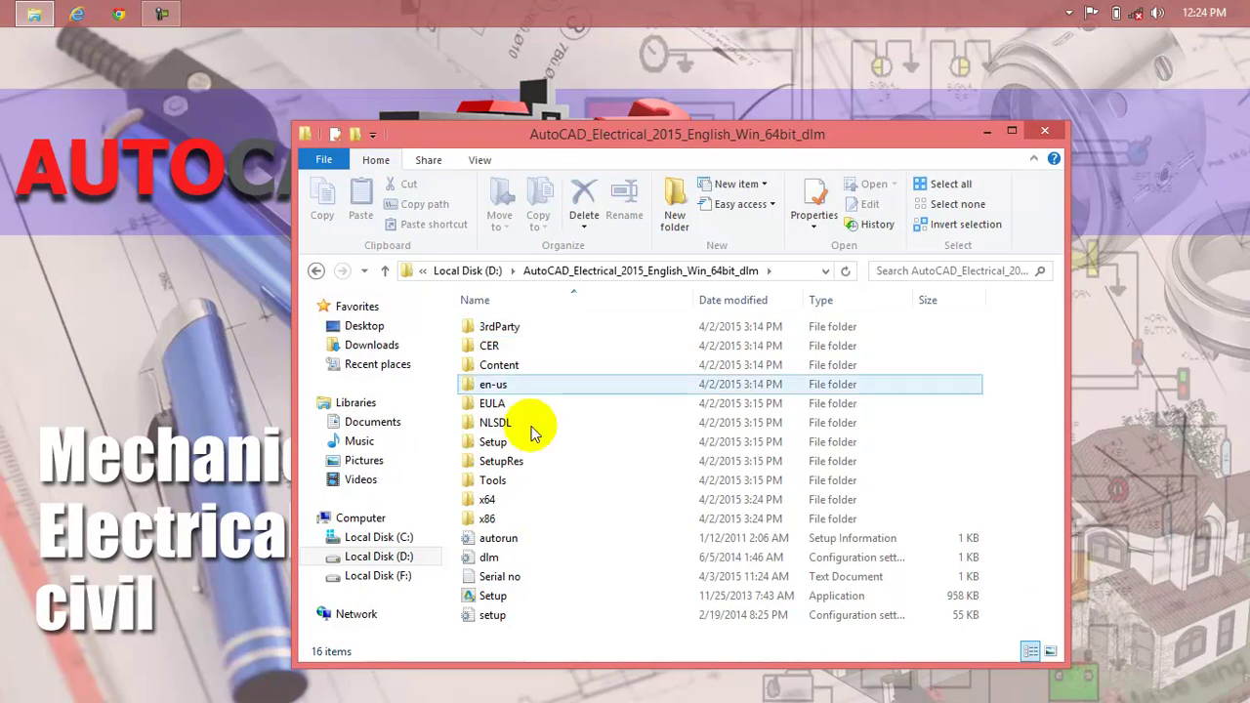
click(535, 607)
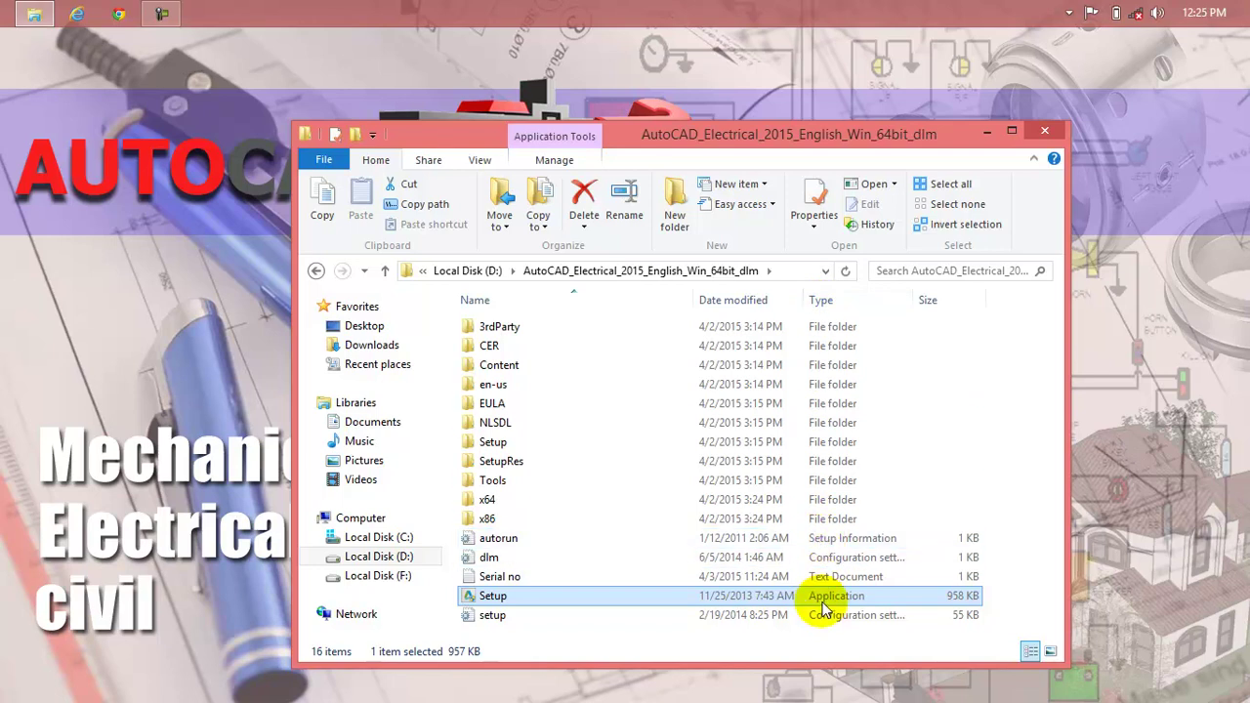
Launch Setup and check Network License Manager, CAD Manager Tools and Content Service under Tools & Utilities.
double_click(532, 598)
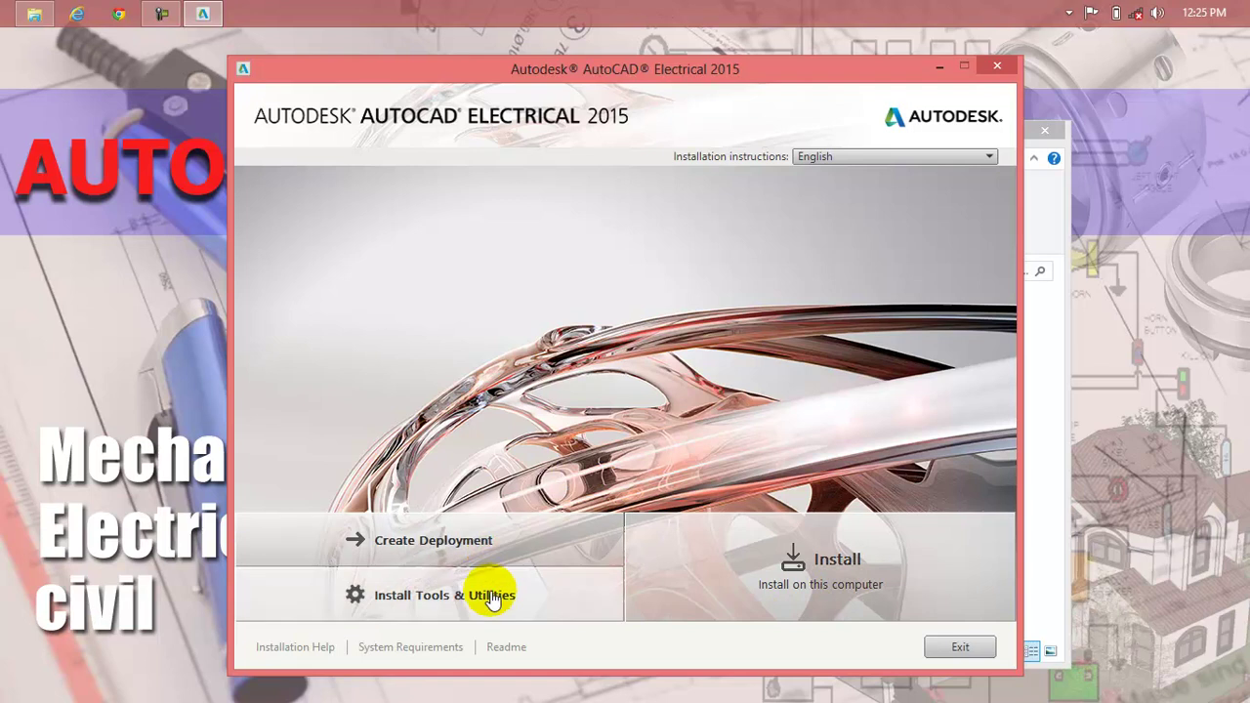
click(461, 590)
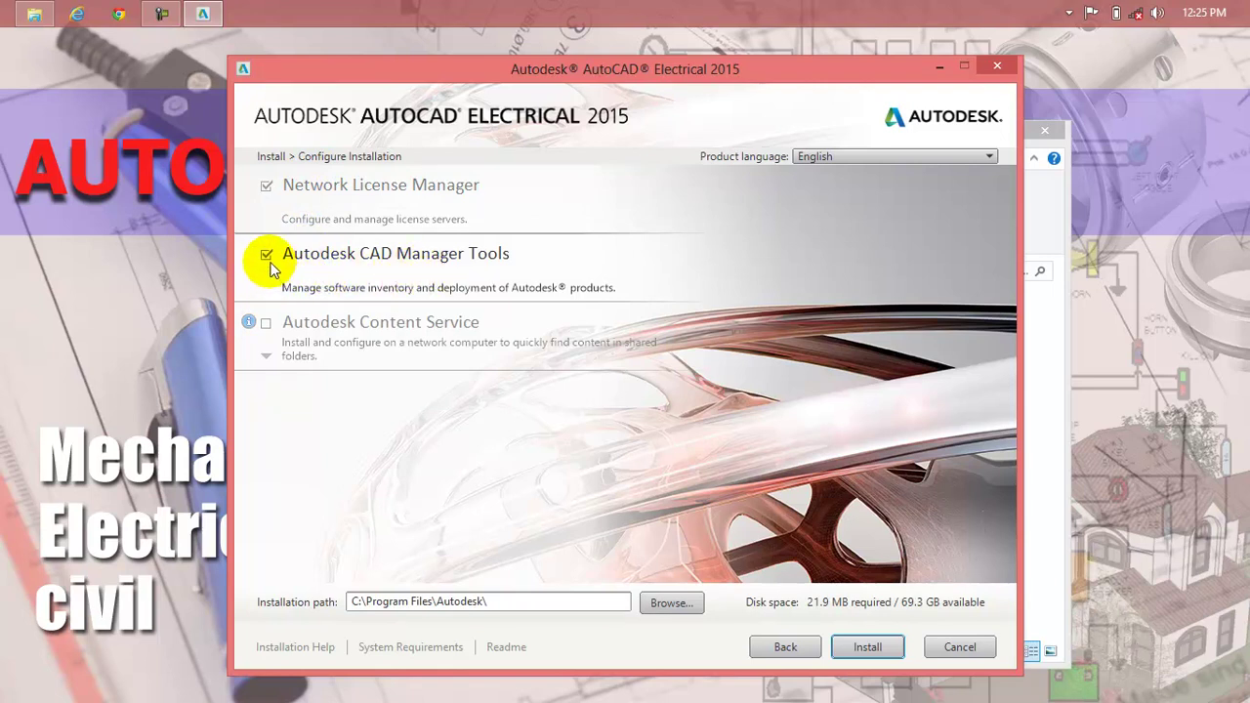
click(265, 258)
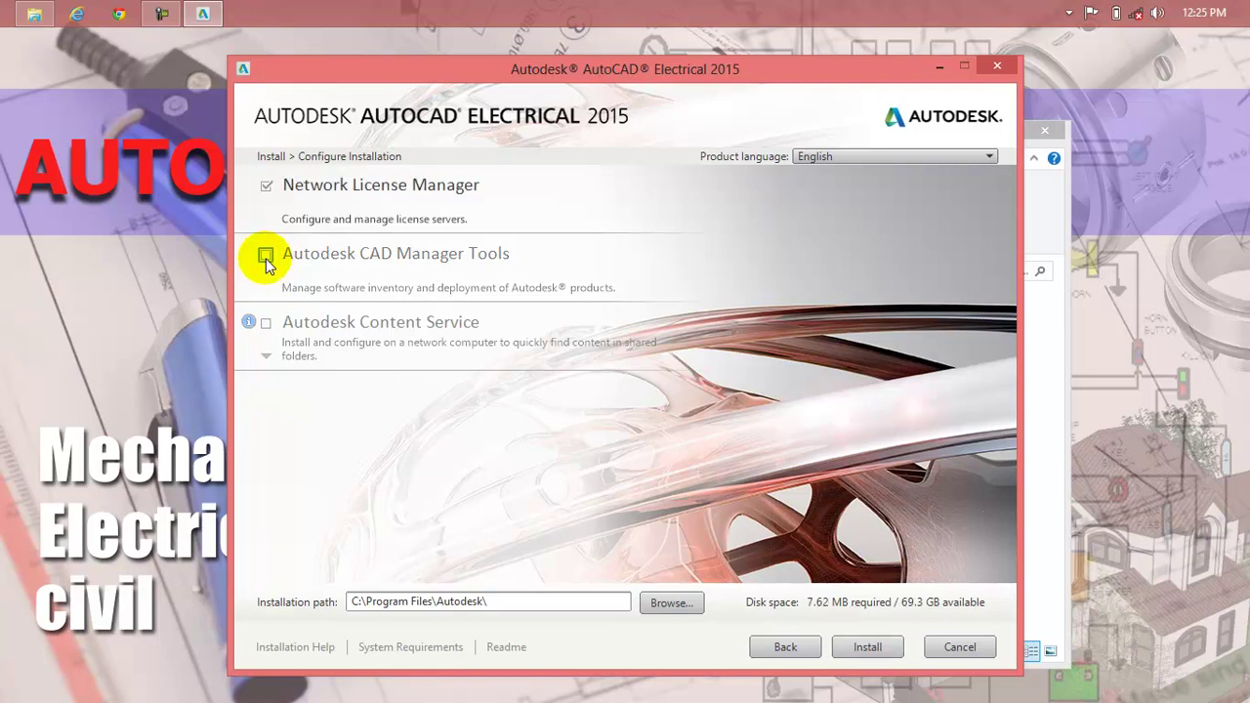
click(265, 256)
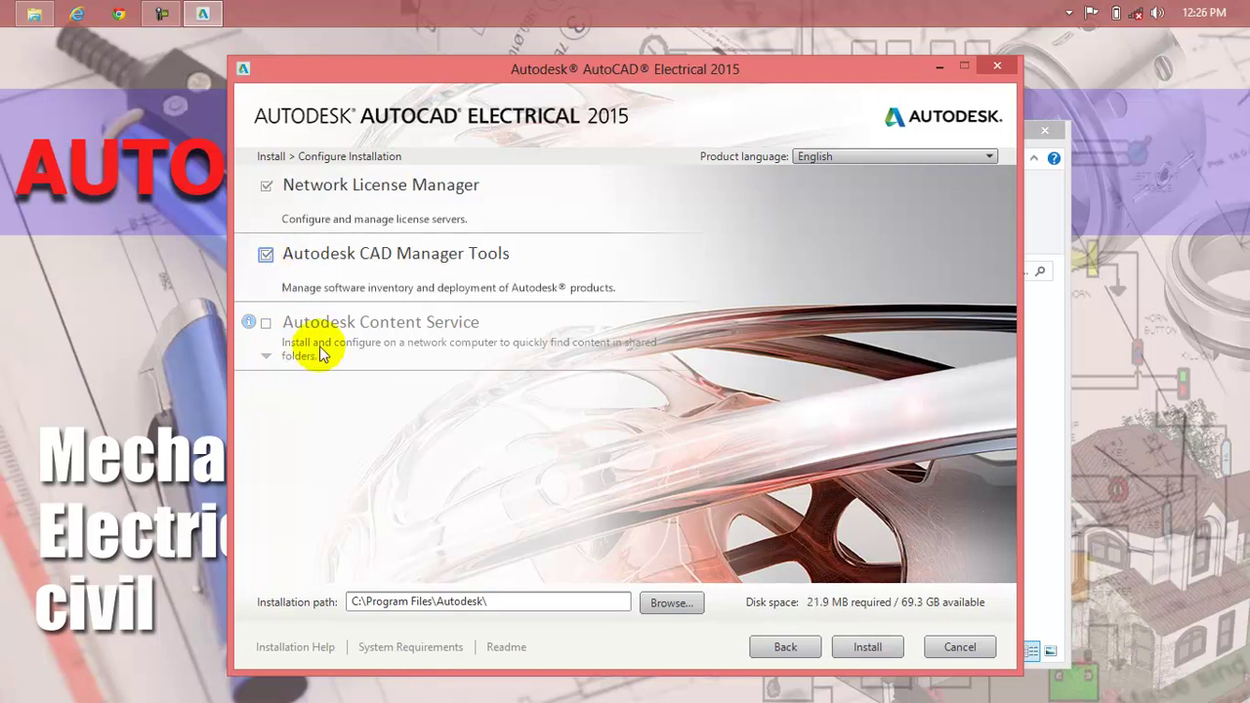
click(267, 328)
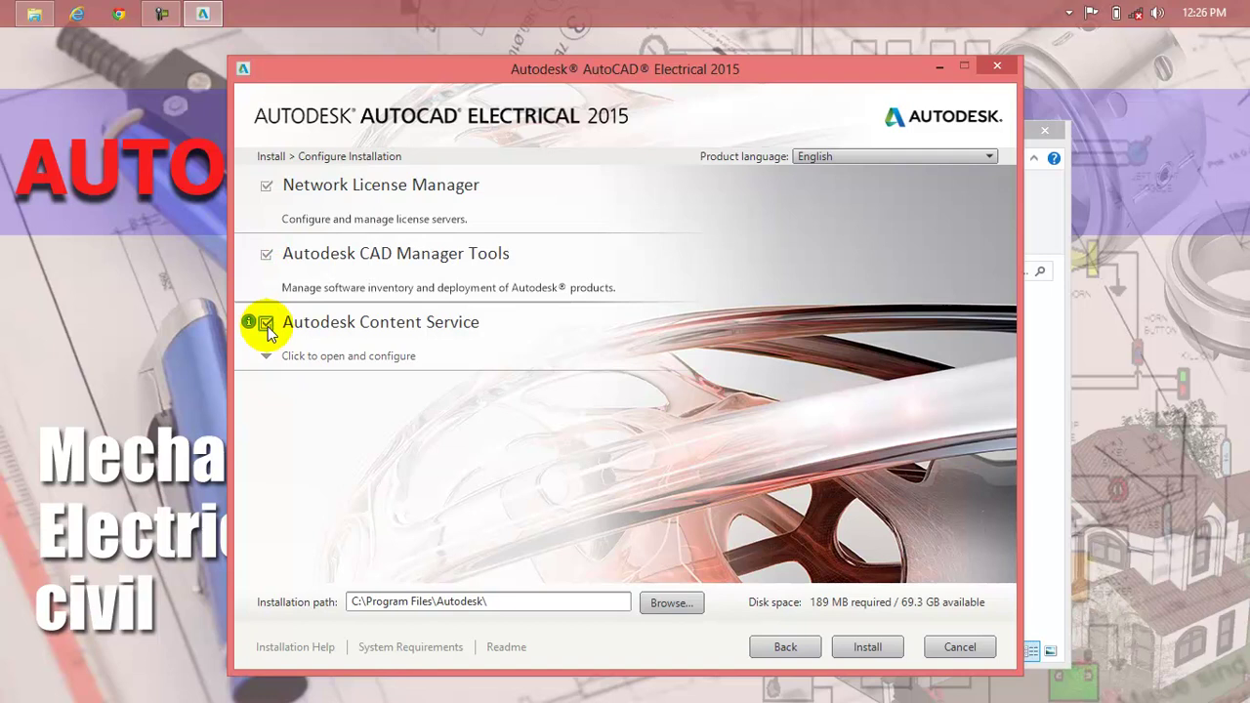
click(267, 326)
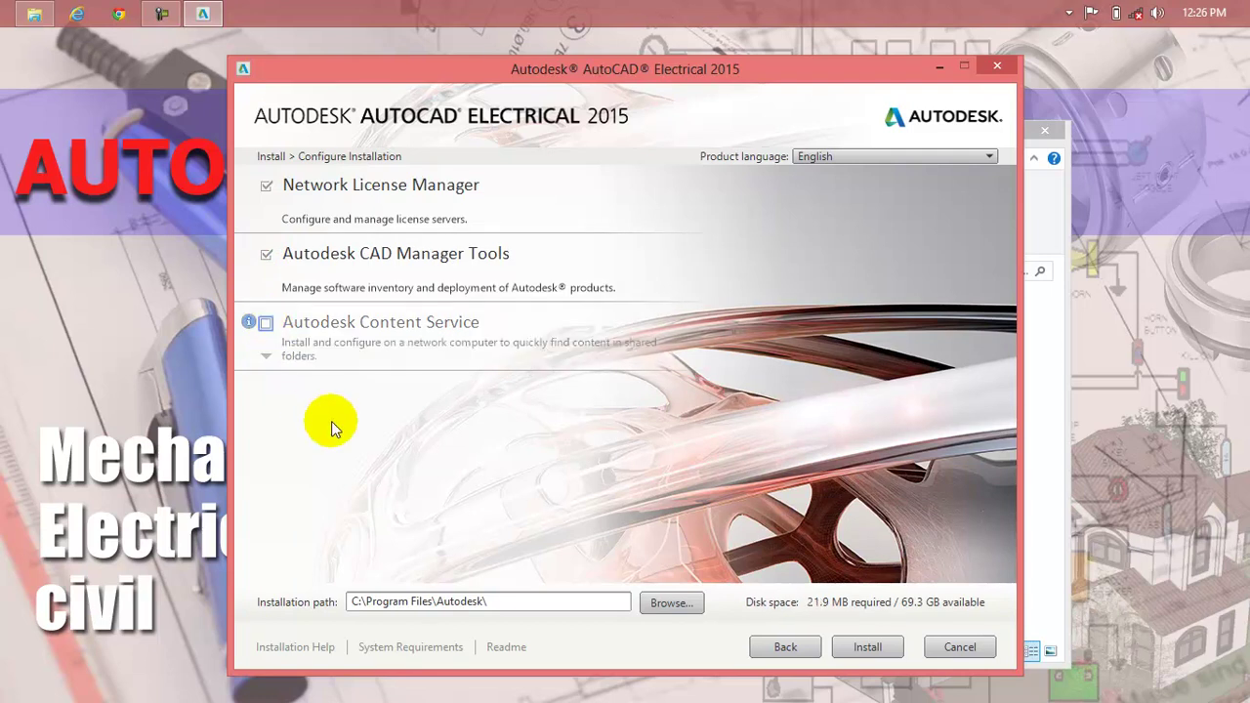
click(266, 323)
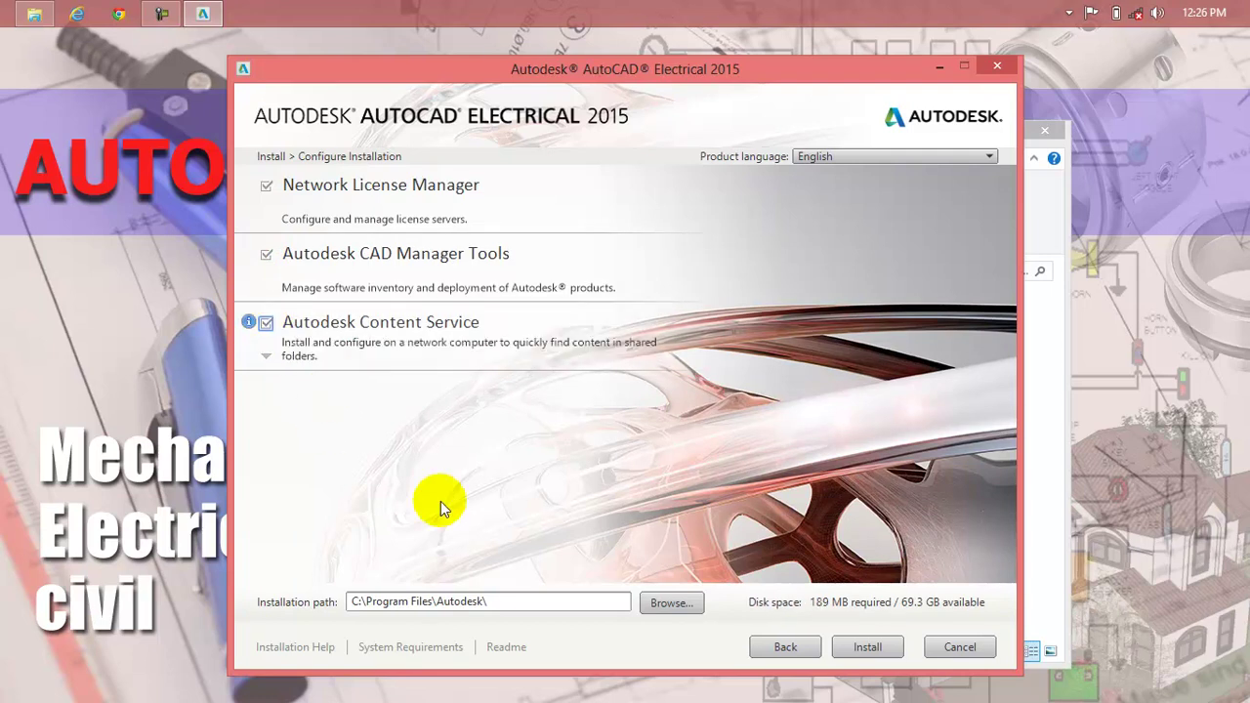
Back out of the tools and deployment options and begin a standard install on this computer.
click(786, 647)
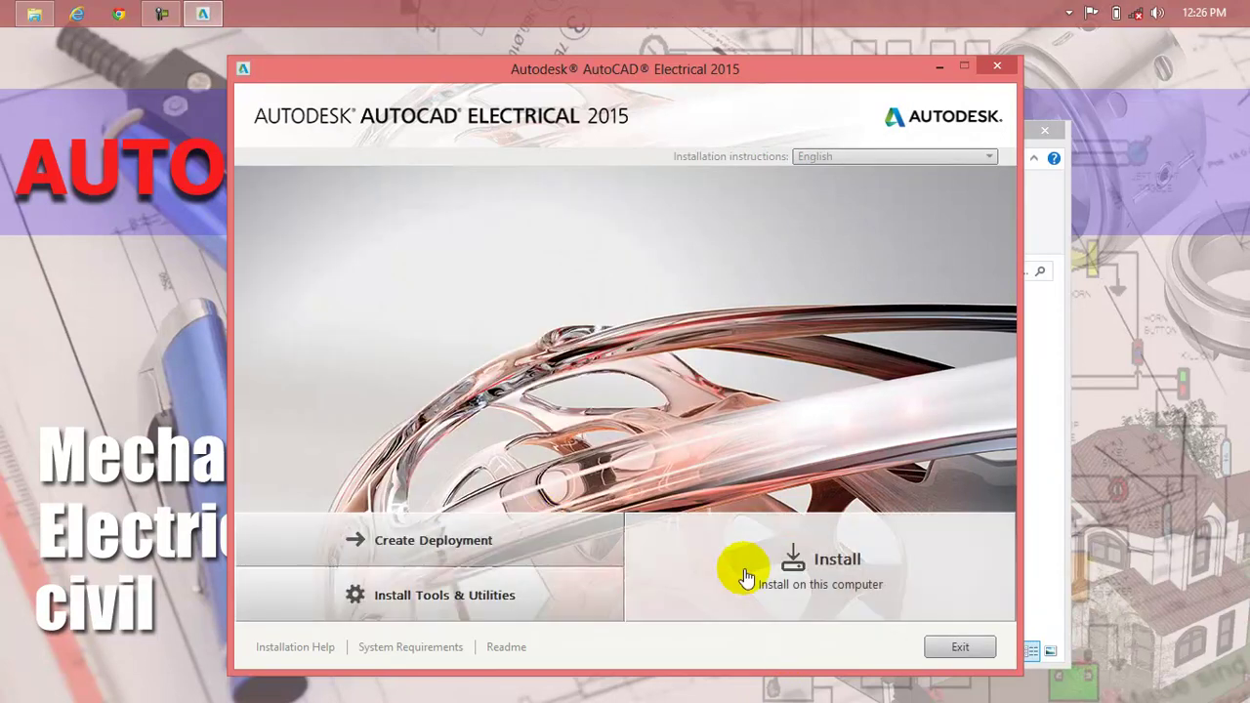
click(485, 555)
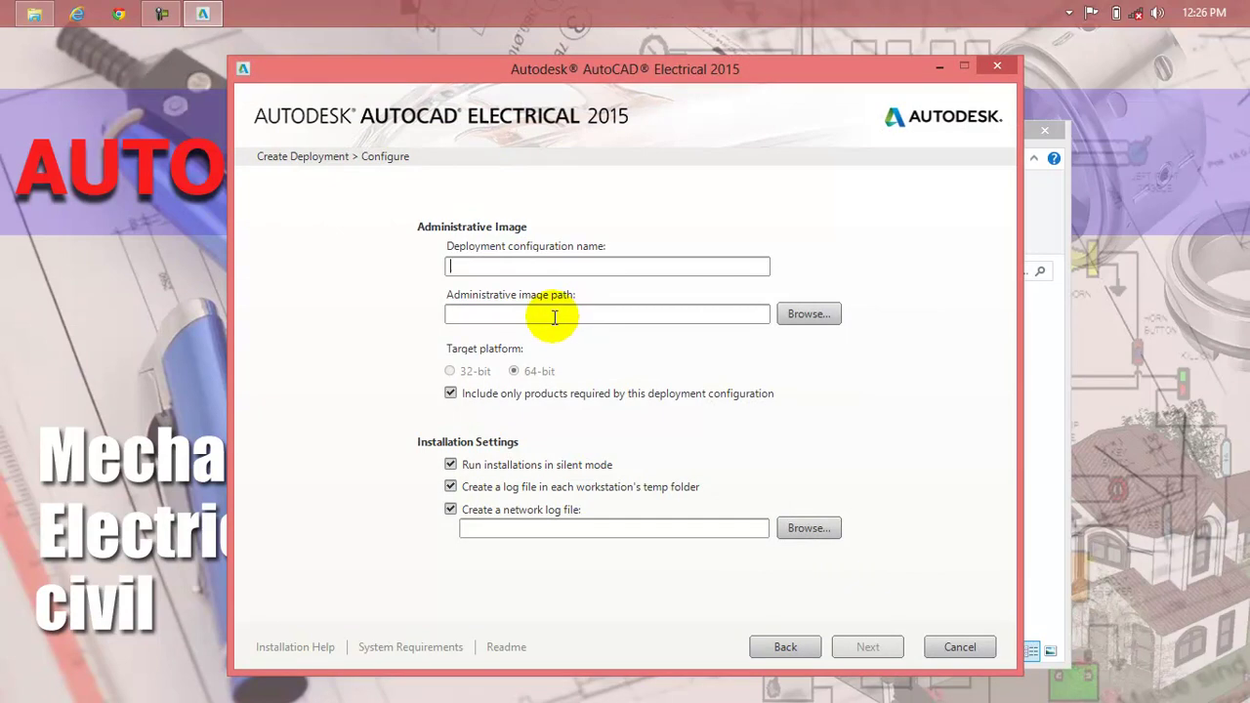
click(786, 647)
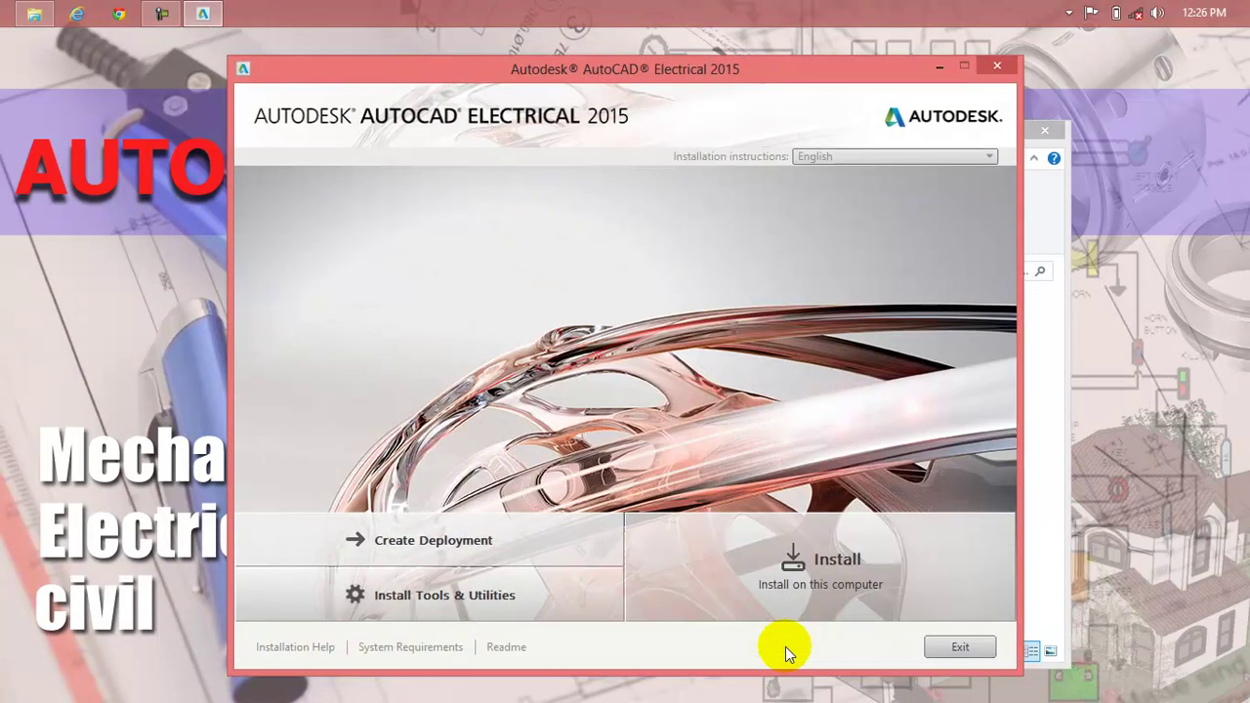
click(820, 558)
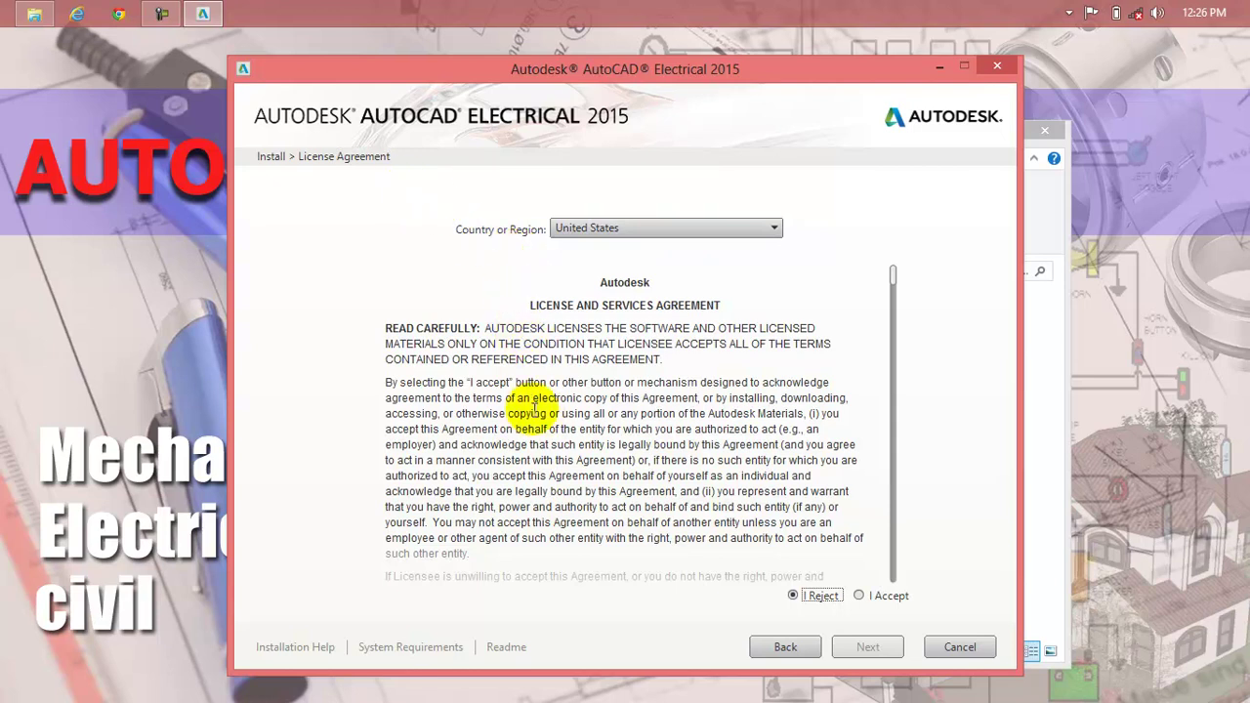
Set the region to Pakistan, accept the license agreement and continue.
click(645, 229)
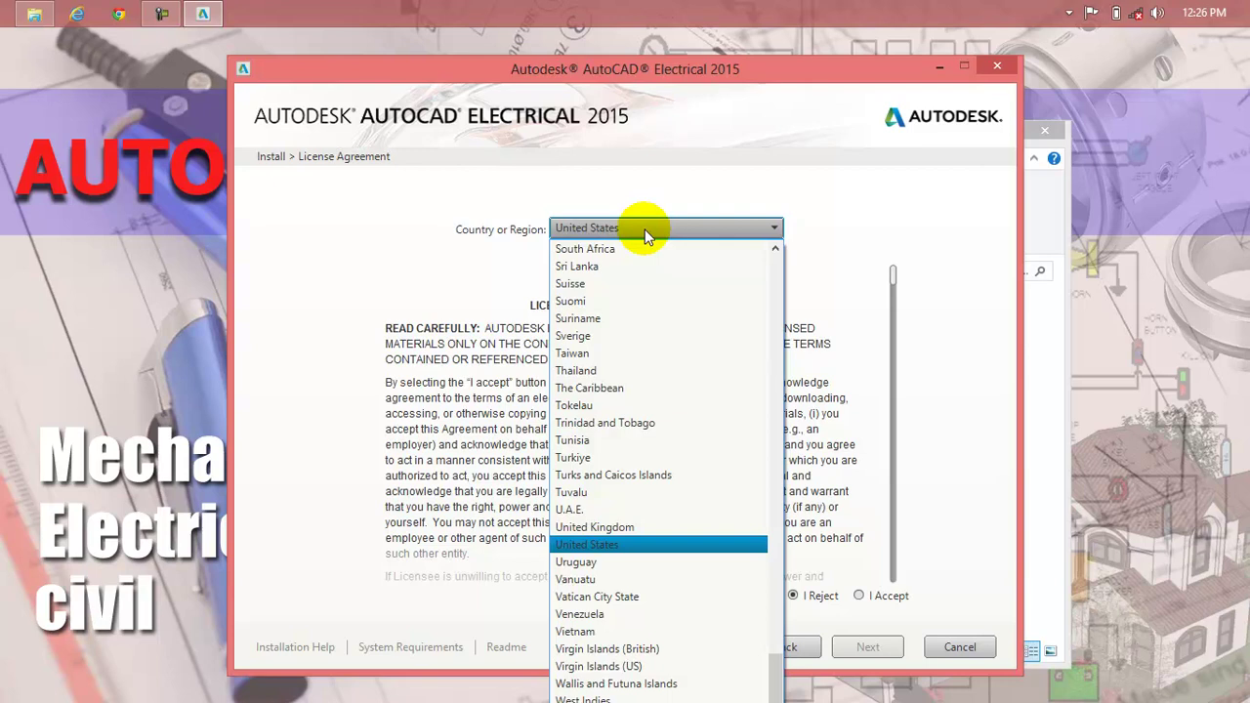
scroll(645, 230, up, 2)
key(p)
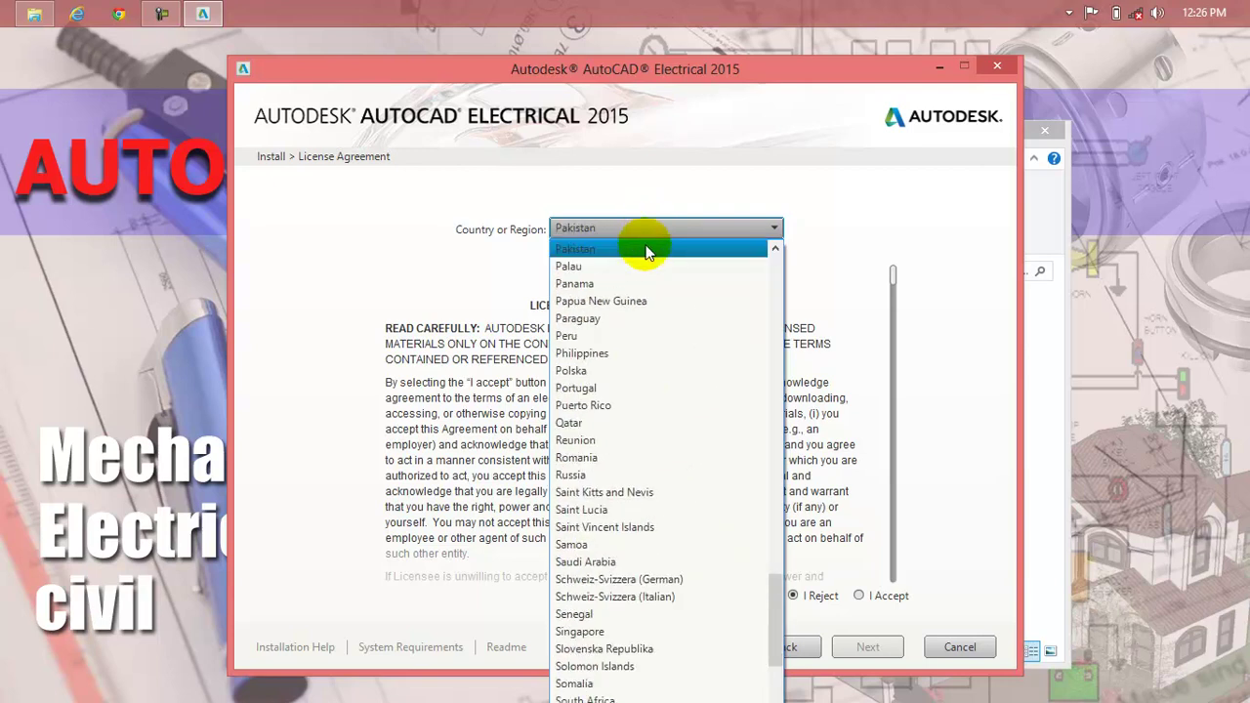
click(646, 250)
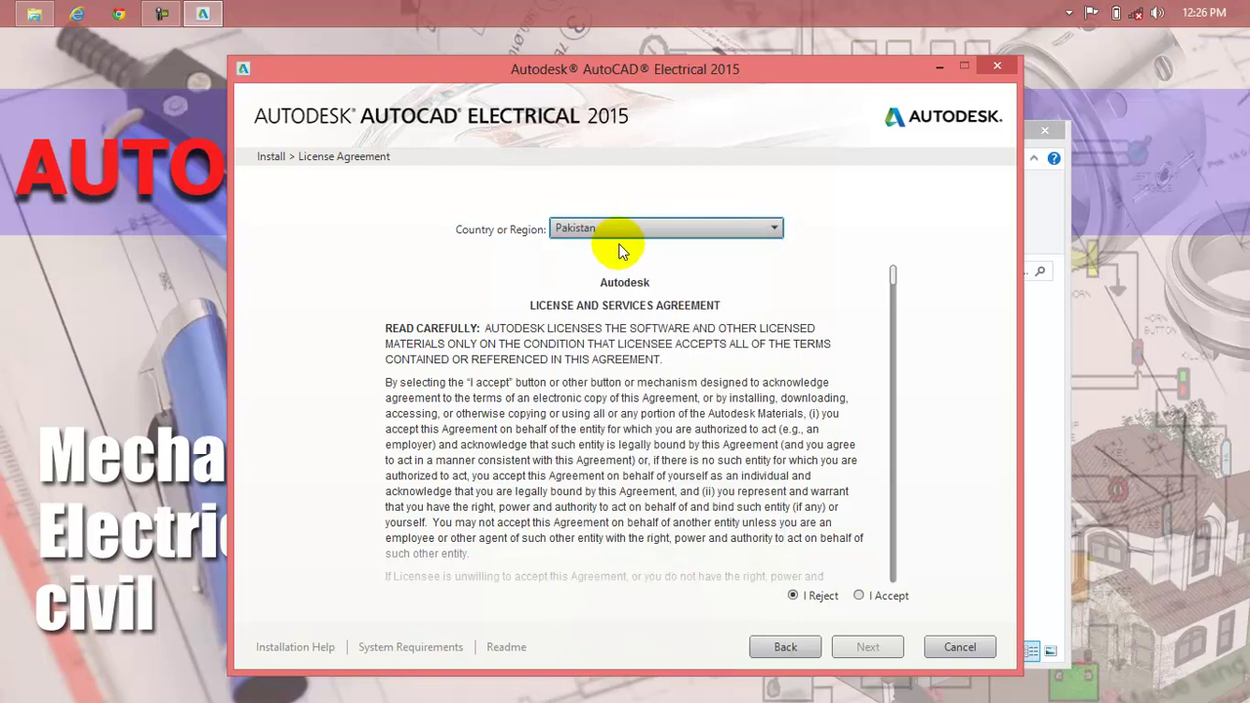
click(861, 596)
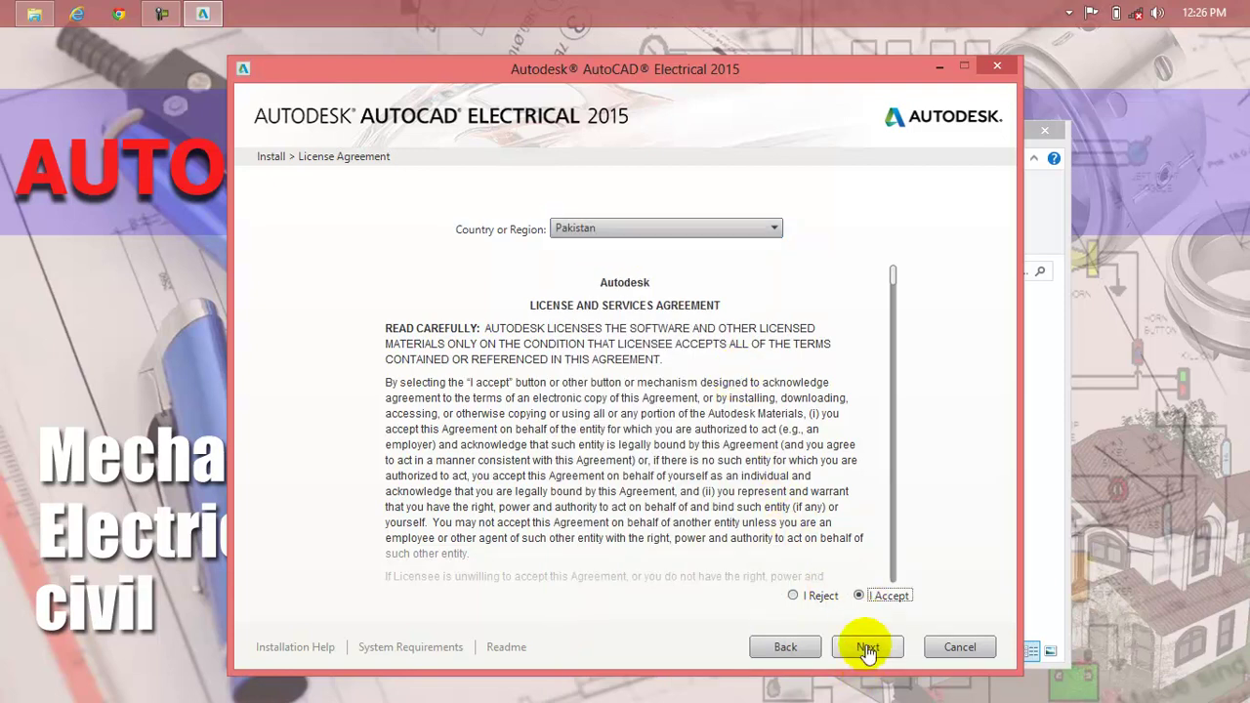
click(868, 646)
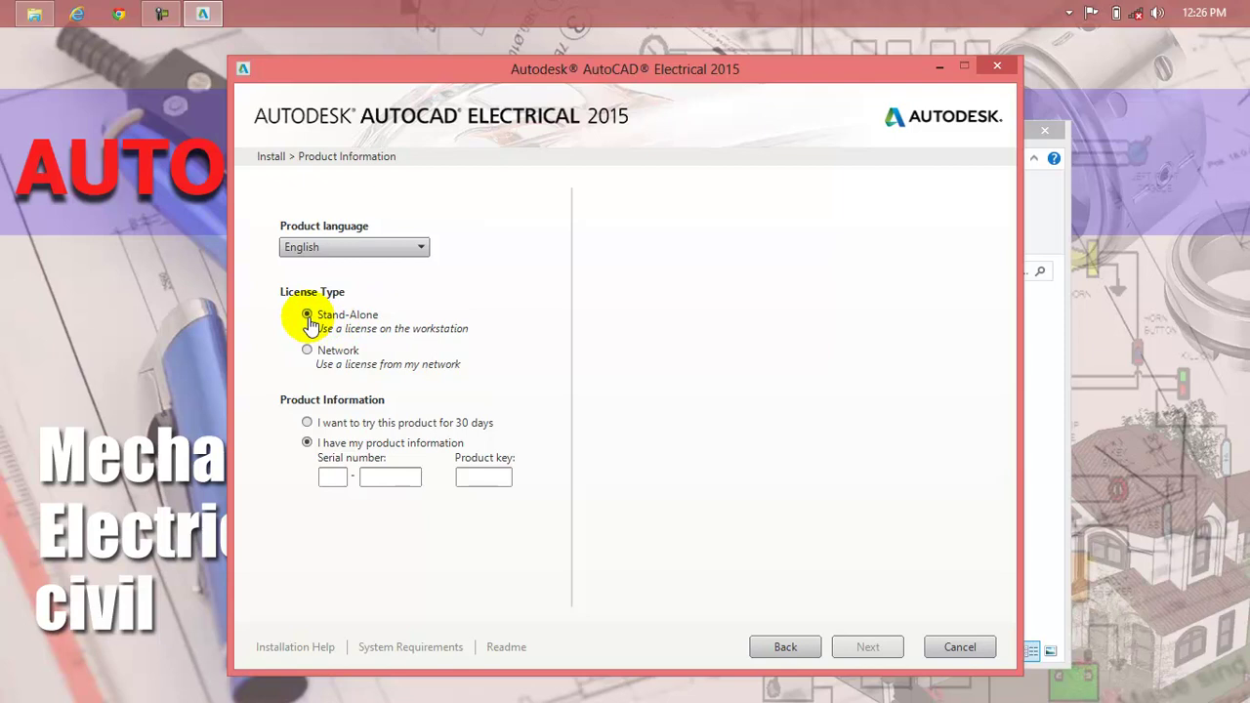
Choose 'I have my product information' instead of the 30-day trial, then show the installation folder.
click(306, 423)
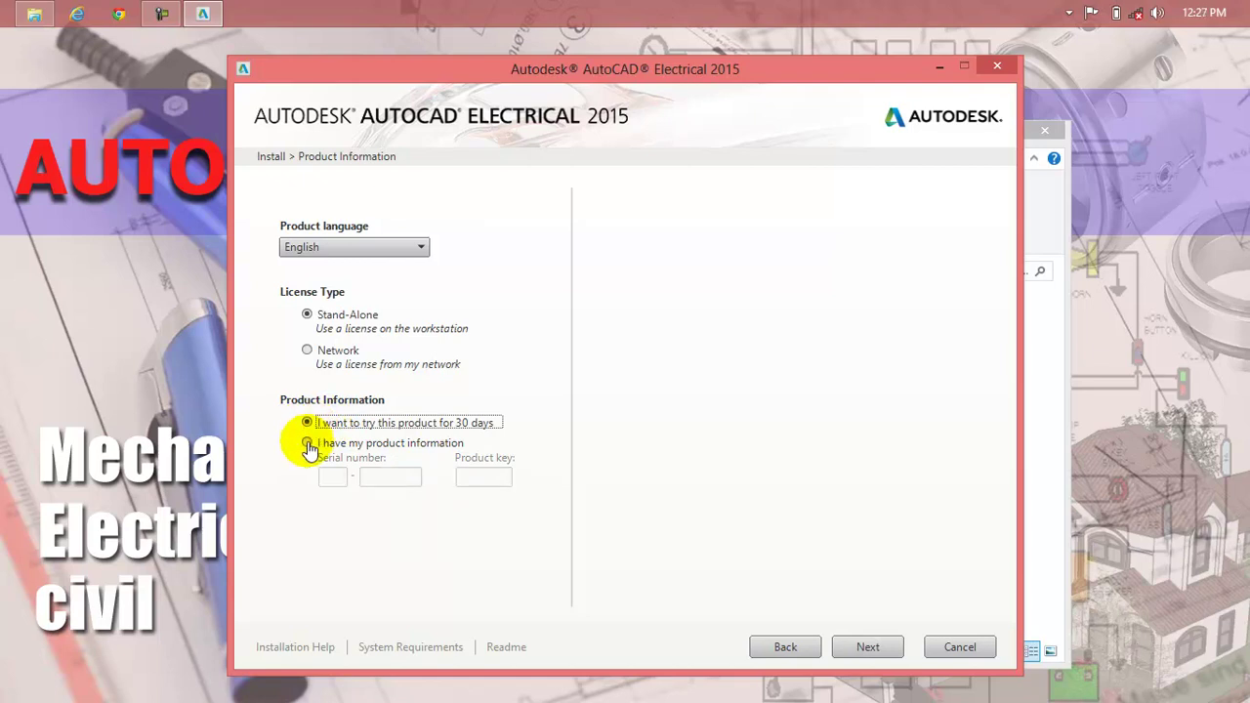
click(307, 444)
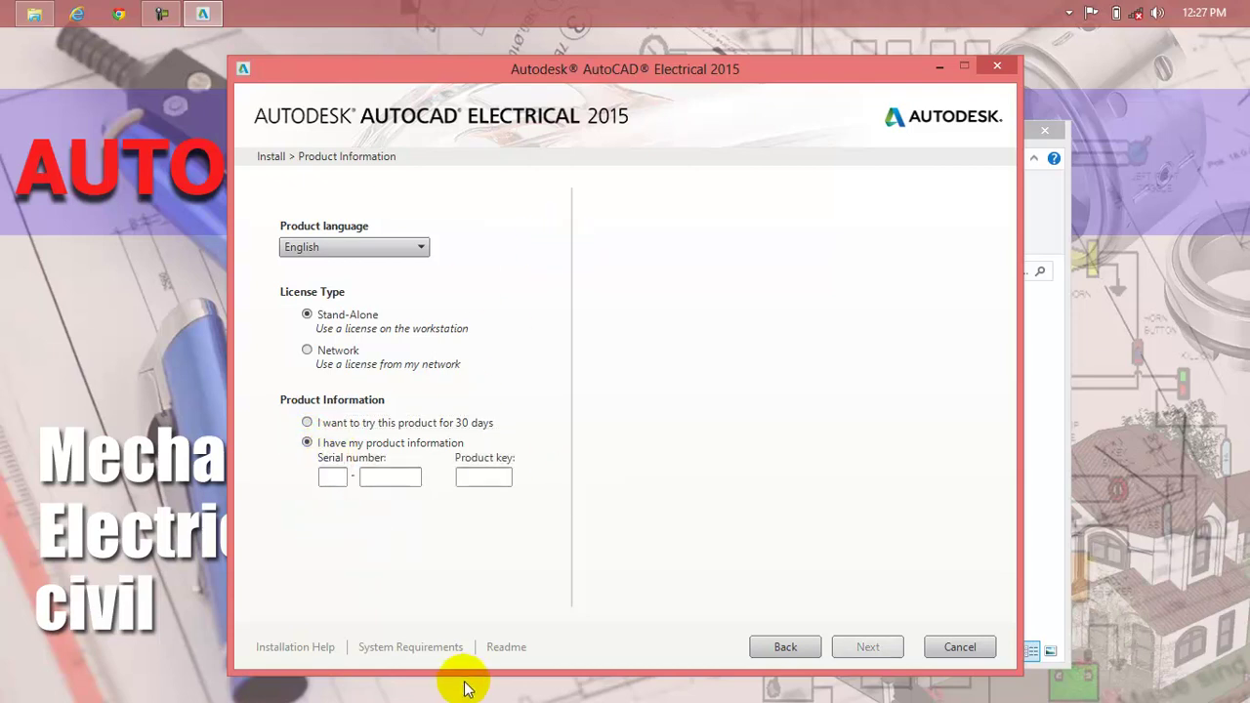
mouse_move(161, 13)
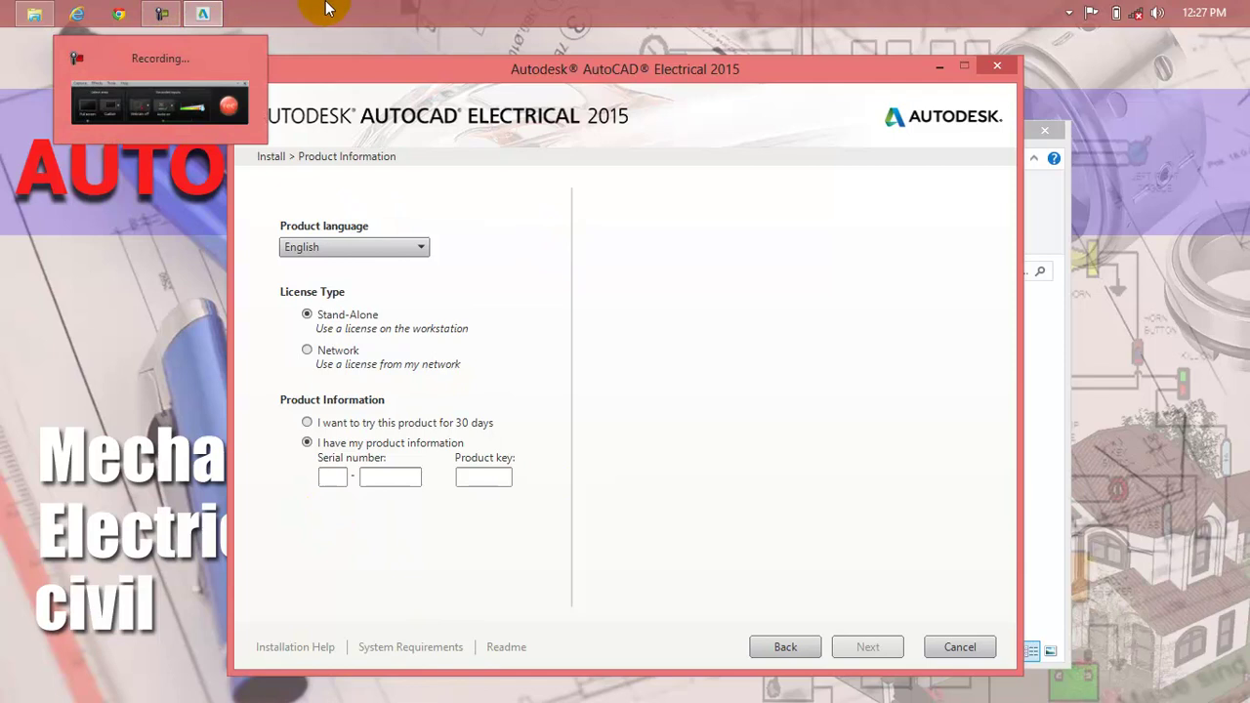
click(39, 12)
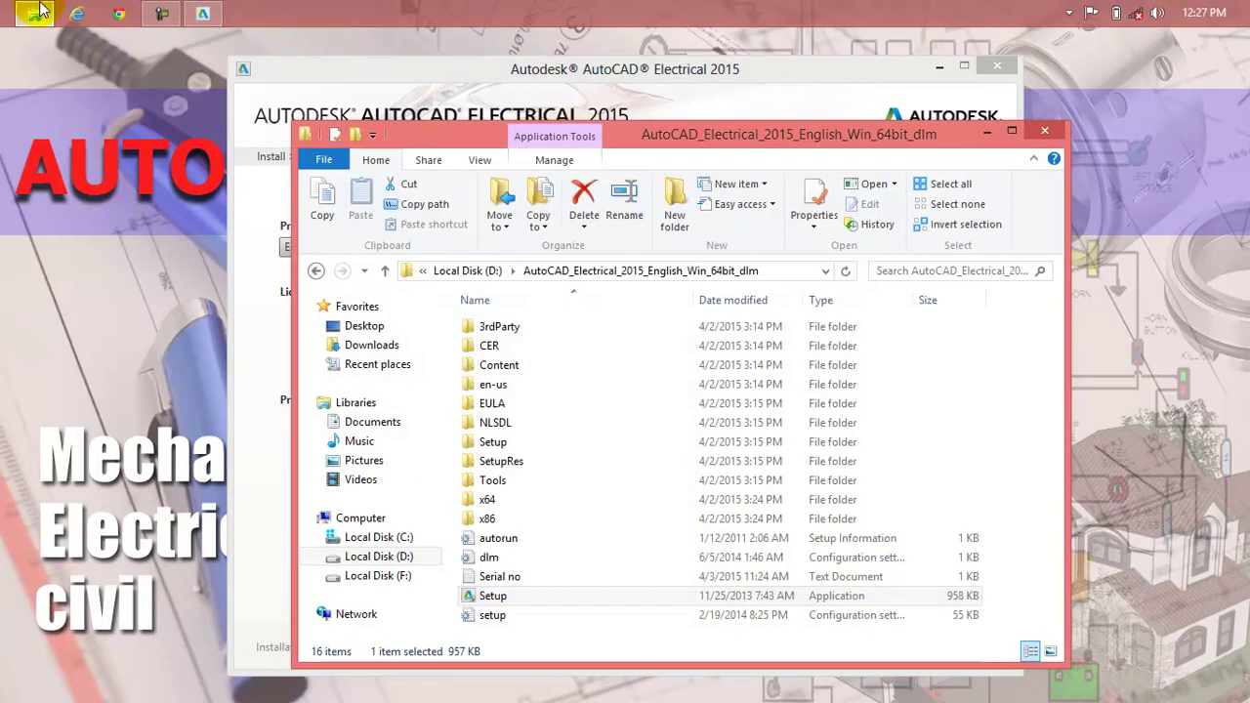
Open the Serial no text file and copy the serial number into the installer.
click(495, 578)
double_click(495, 578)
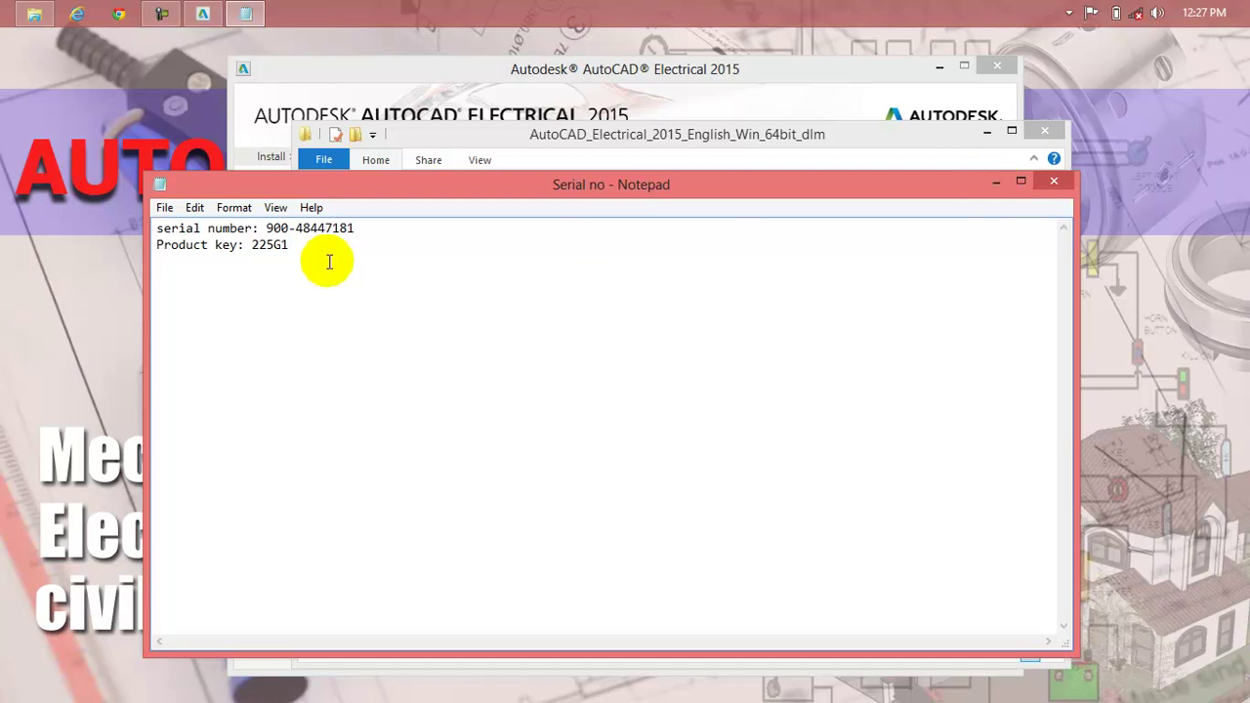
double_click(278, 229)
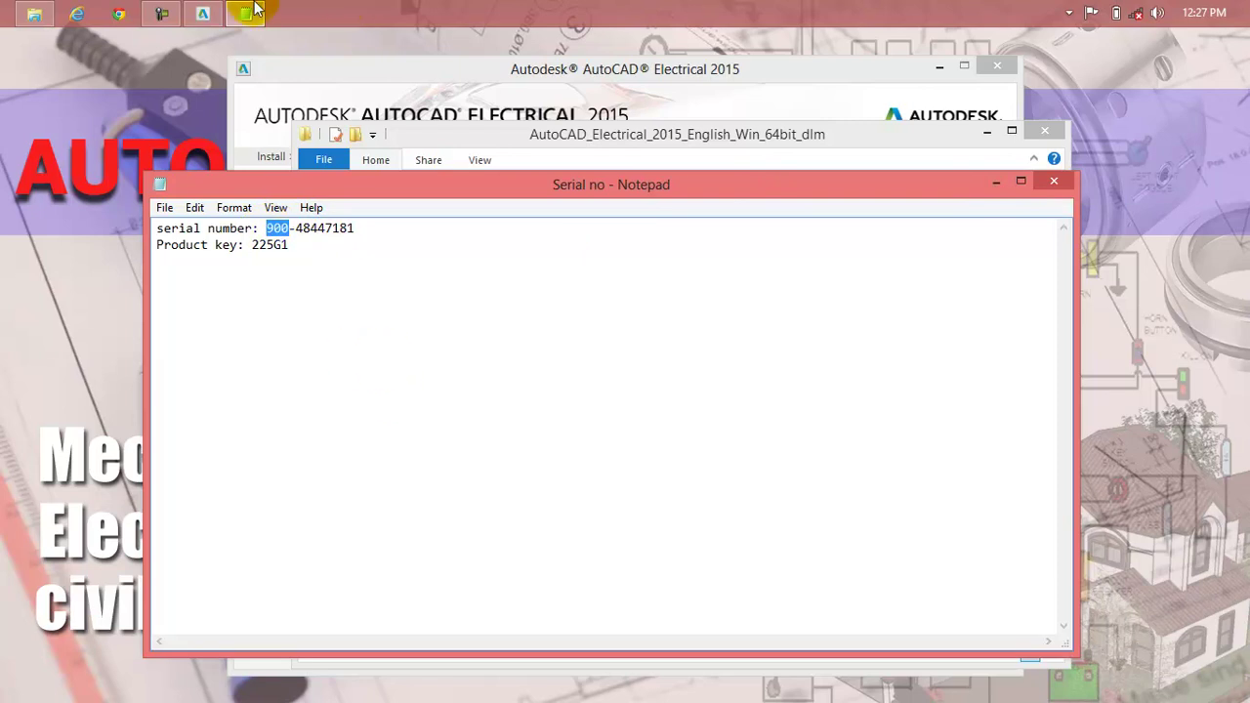
click(202, 13)
click(342, 476)
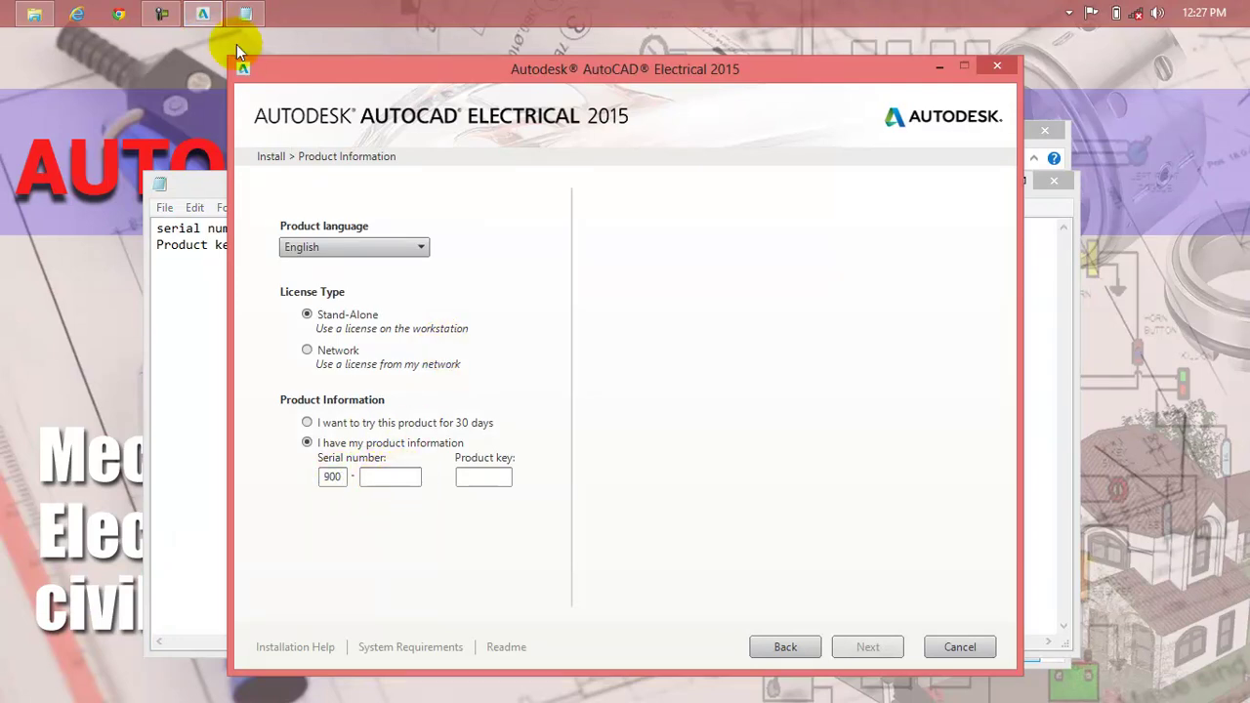
click(245, 14)
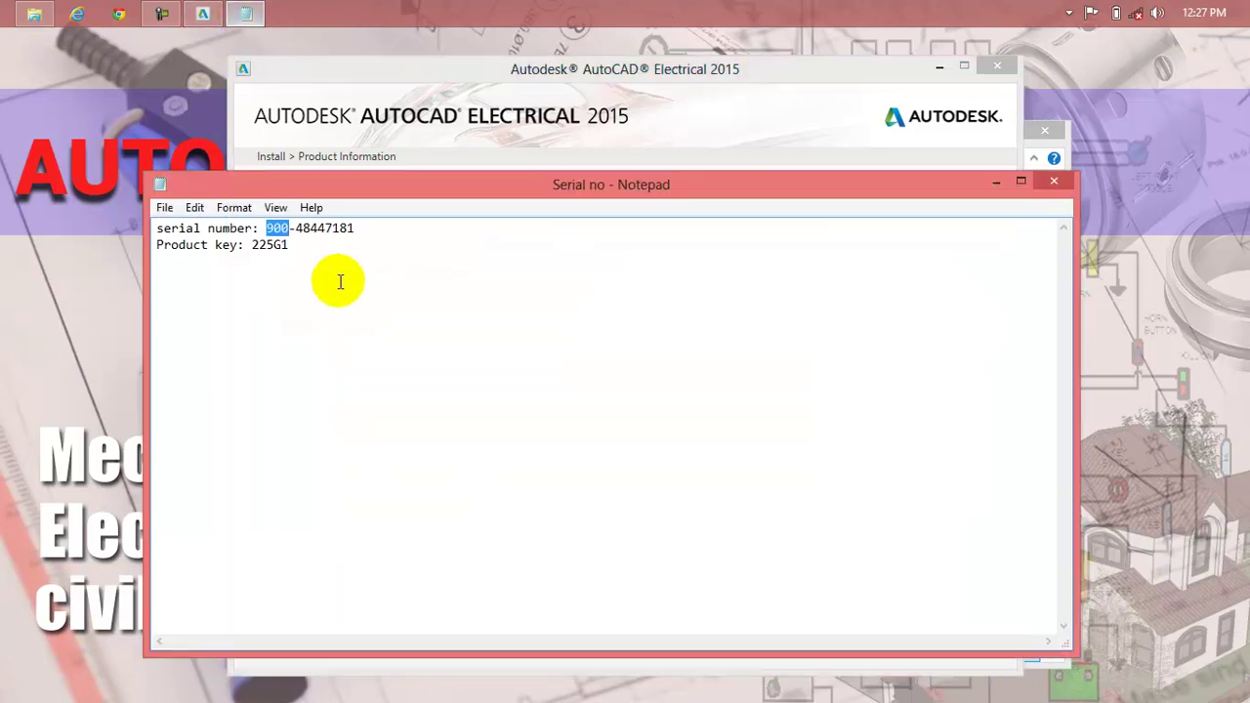
drag(358, 231, 297, 234)
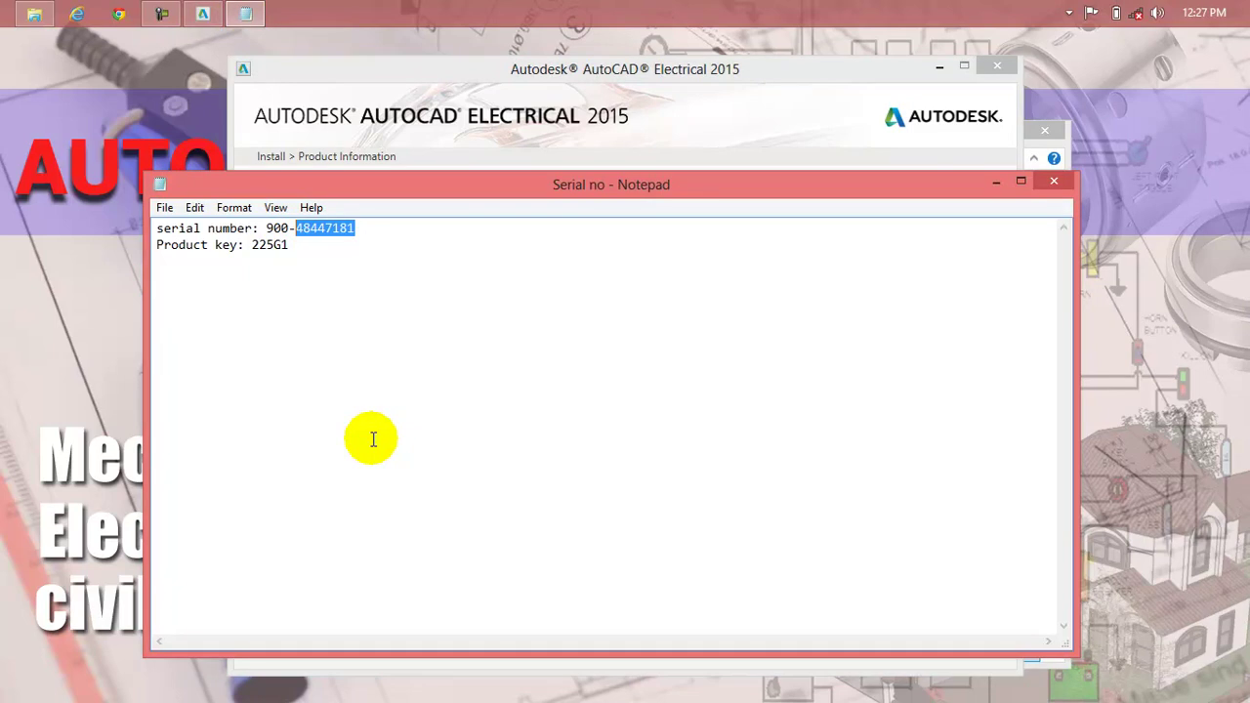
click(203, 14)
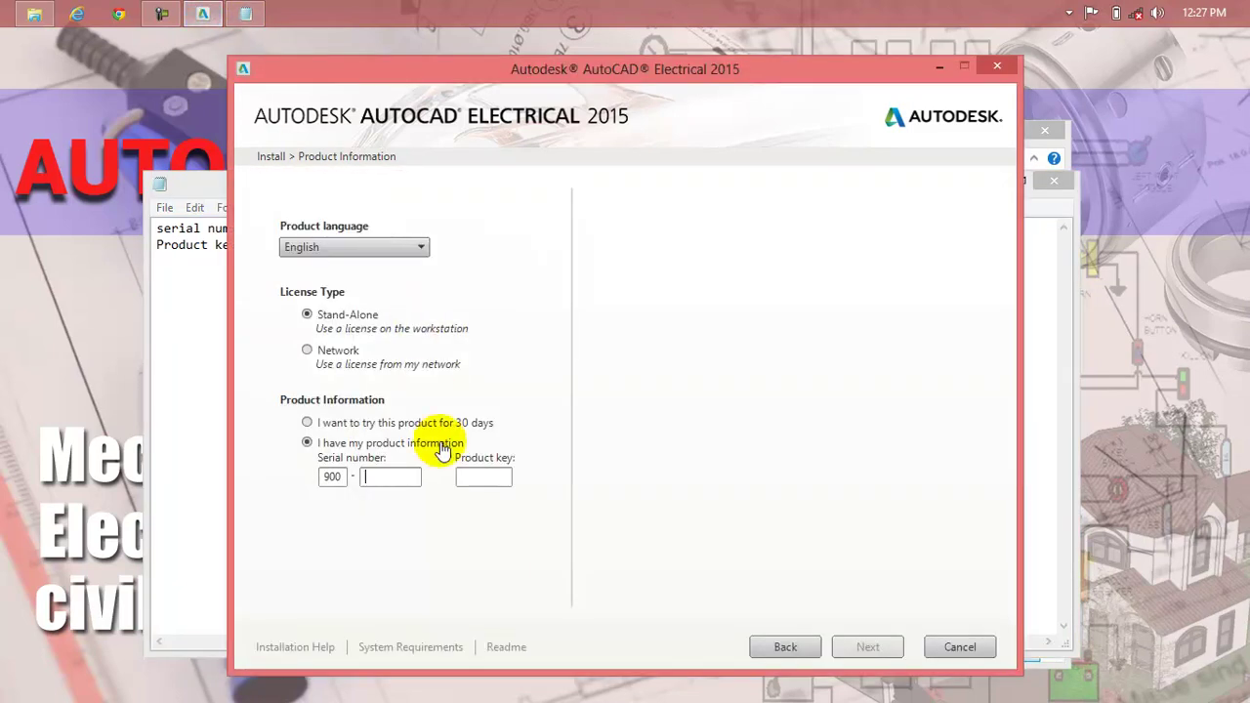
key(ctrl+v)
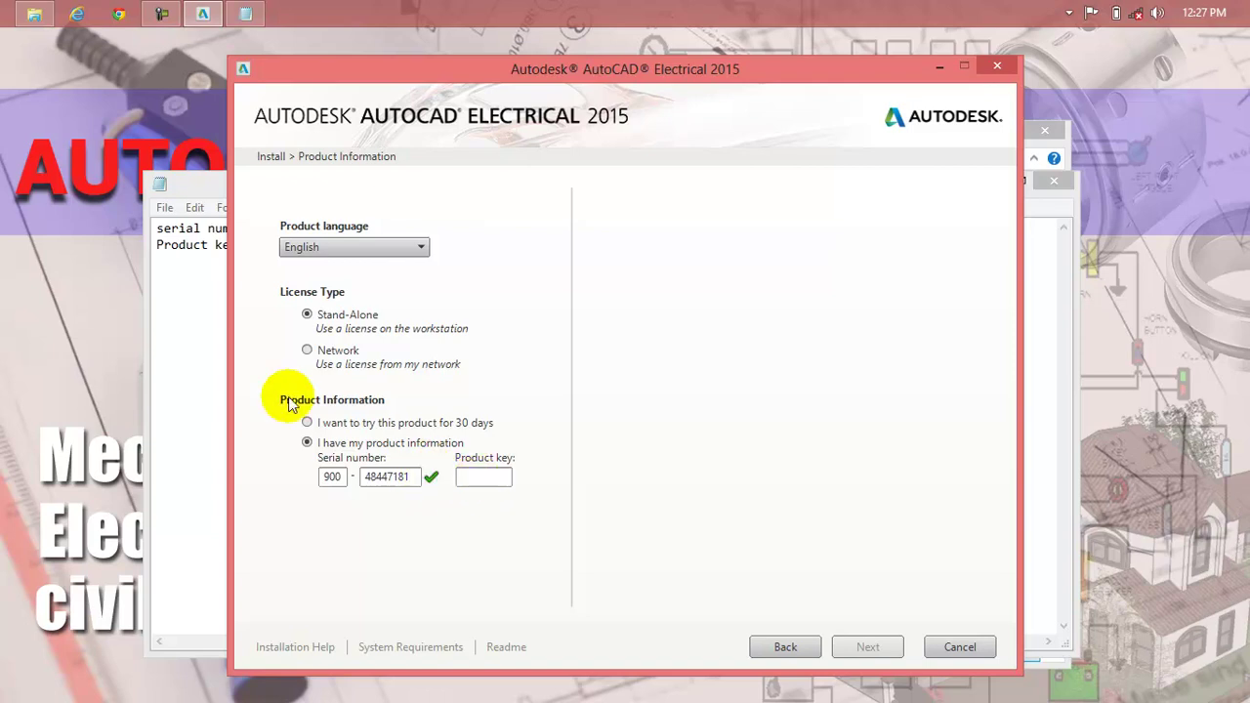
Copy the product key from the notes into the installer and proceed to Configure Installation.
click(208, 317)
drag(291, 245, 252, 245)
key(ctrl+c)
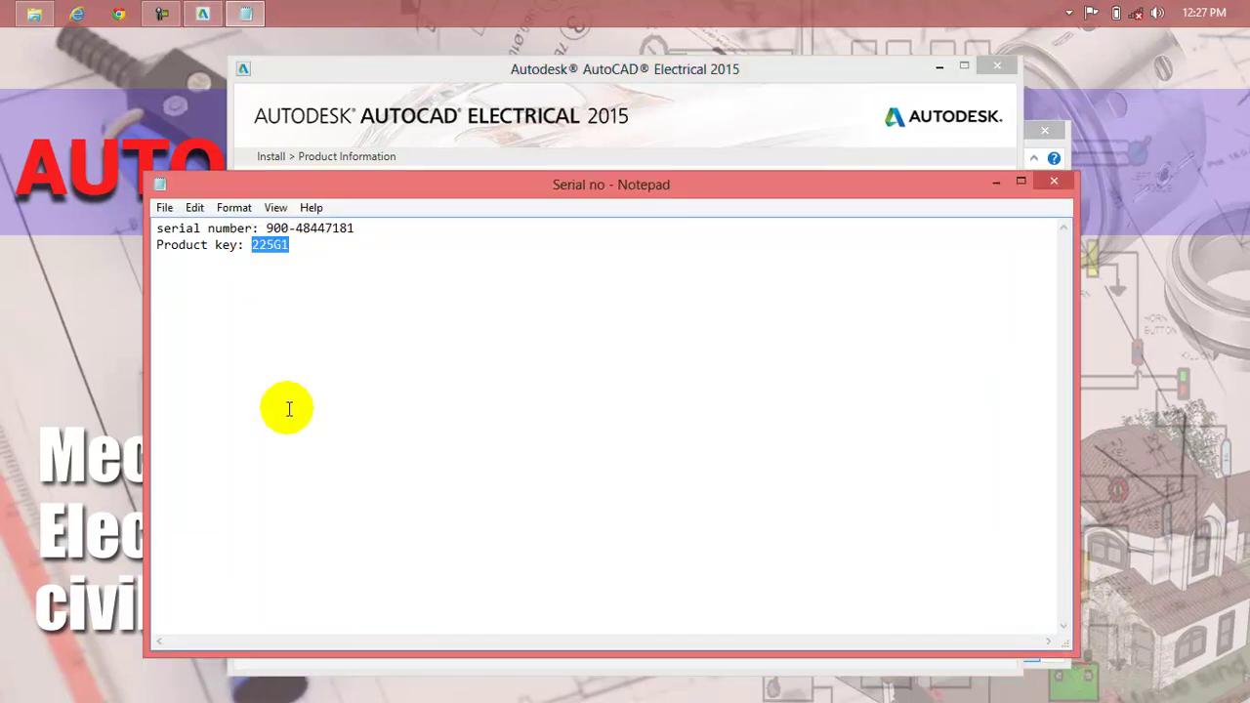
click(202, 12)
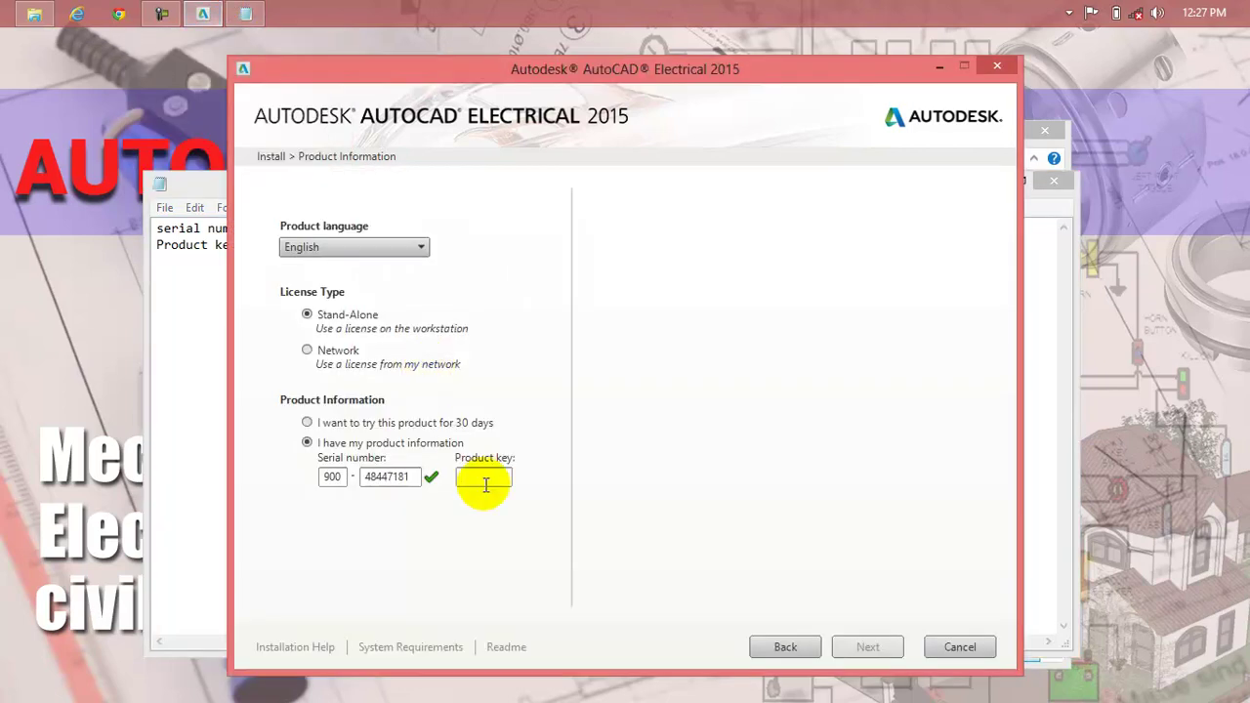
key(ctrl+v)
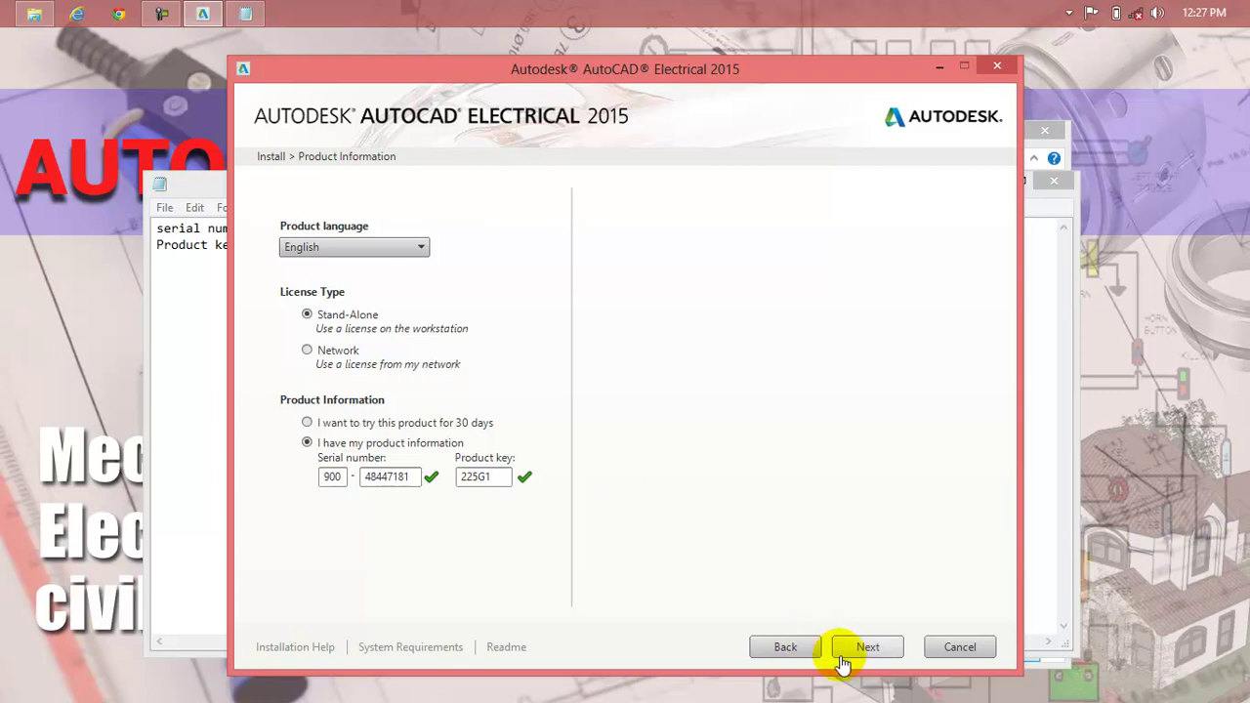
click(867, 652)
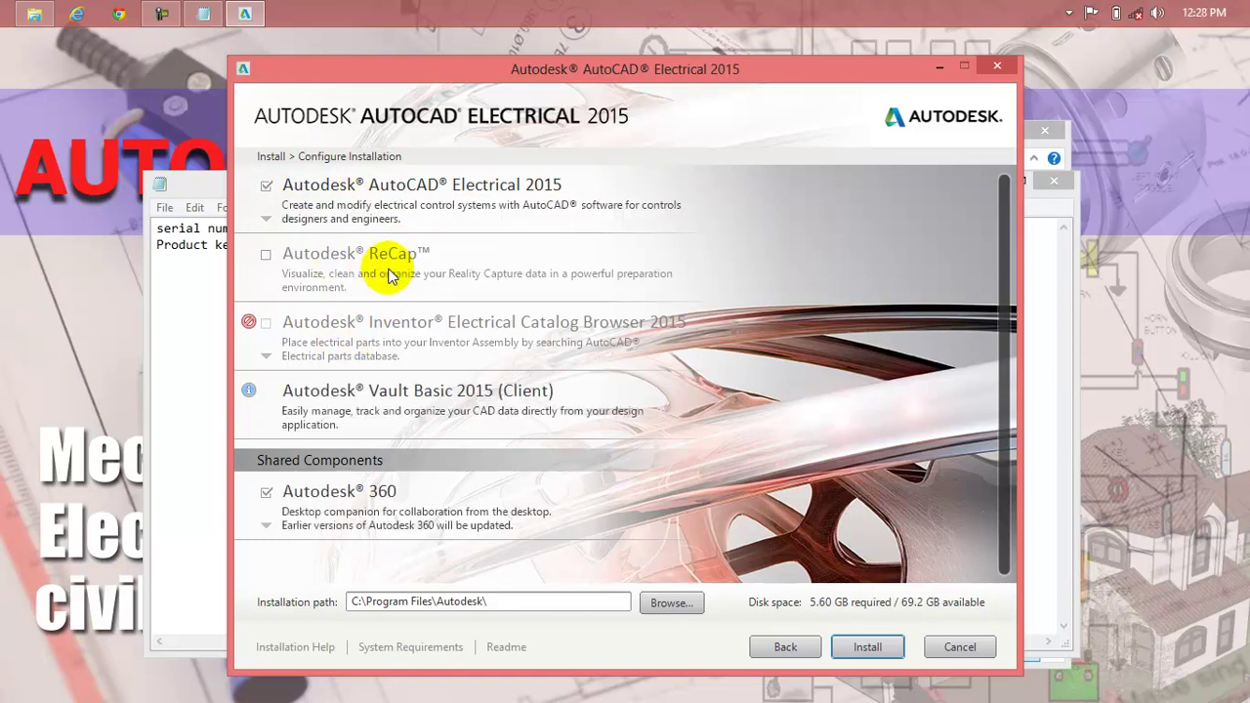
Leave Autodesk ReCap unchecked and start installing the selected products.
click(264, 253)
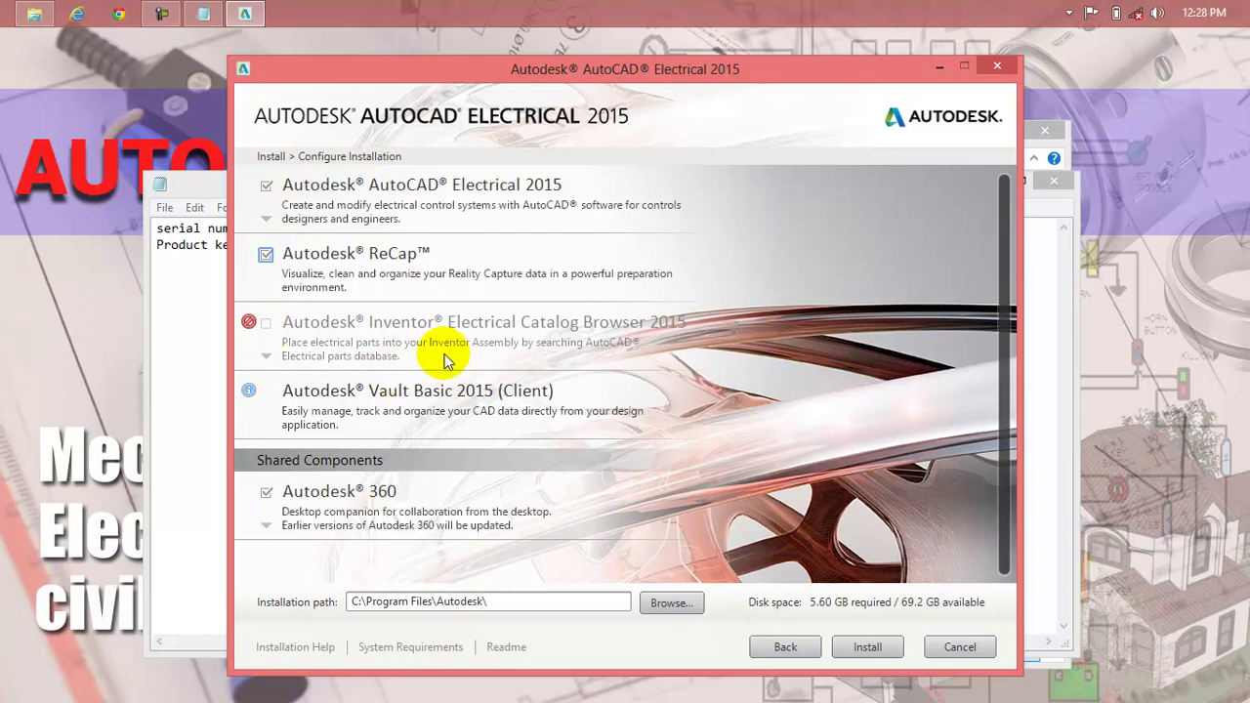
click(267, 256)
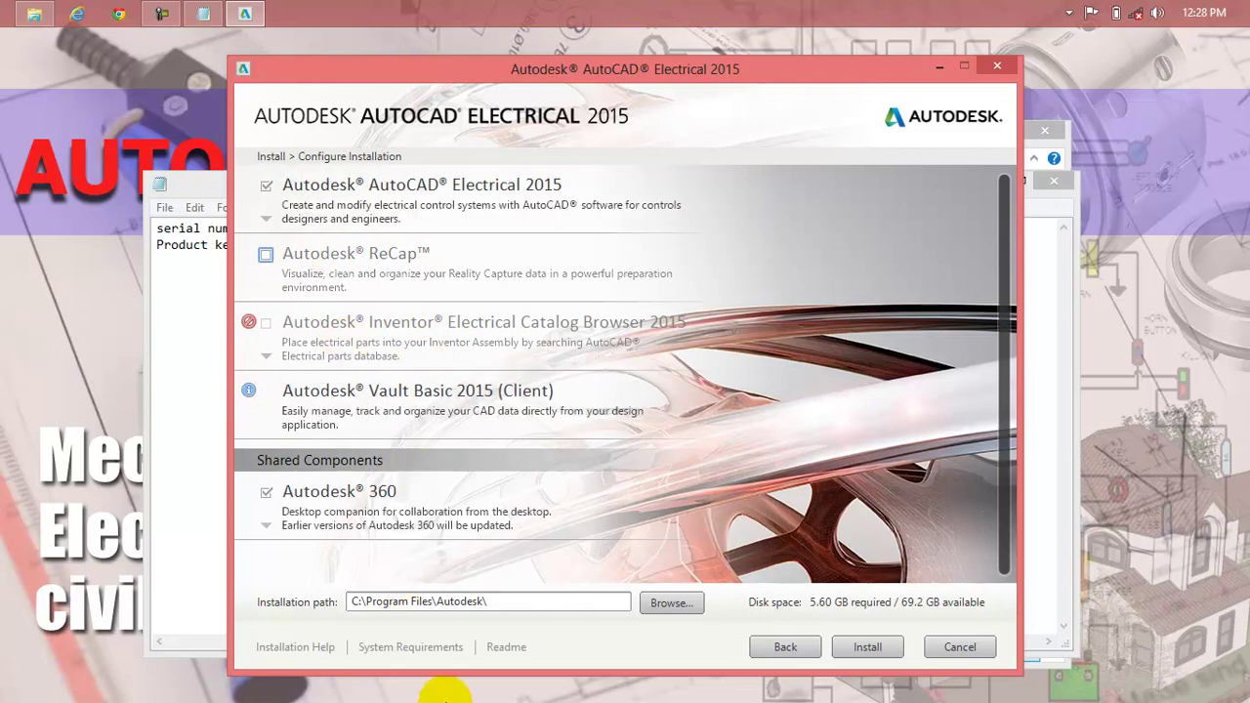
click(877, 649)
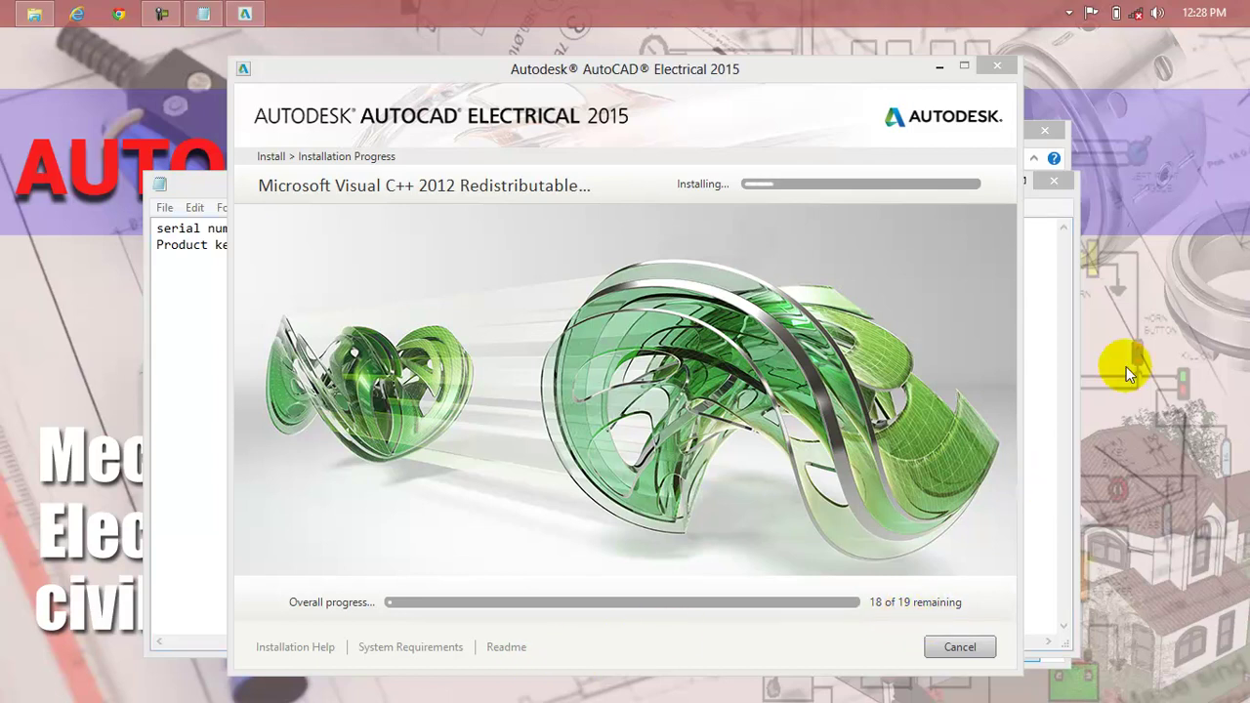
Close the Serial no Notepad window while the installation continues.
click(173, 355)
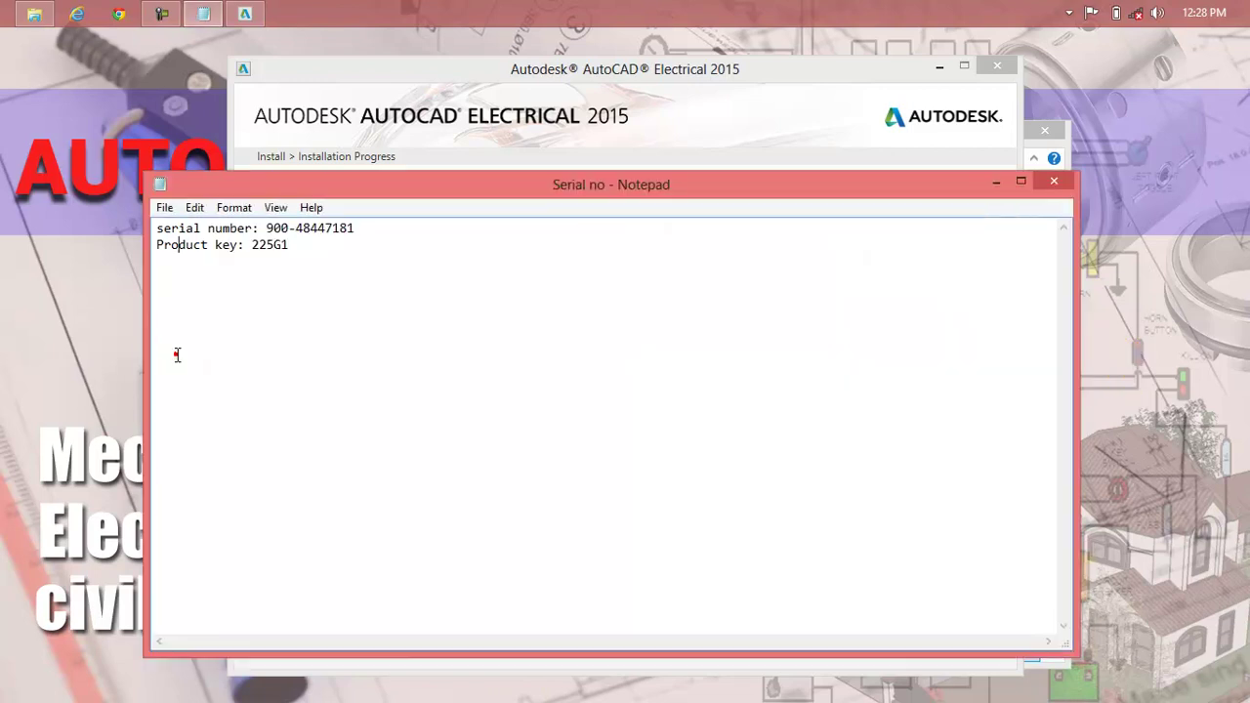
click(1053, 183)
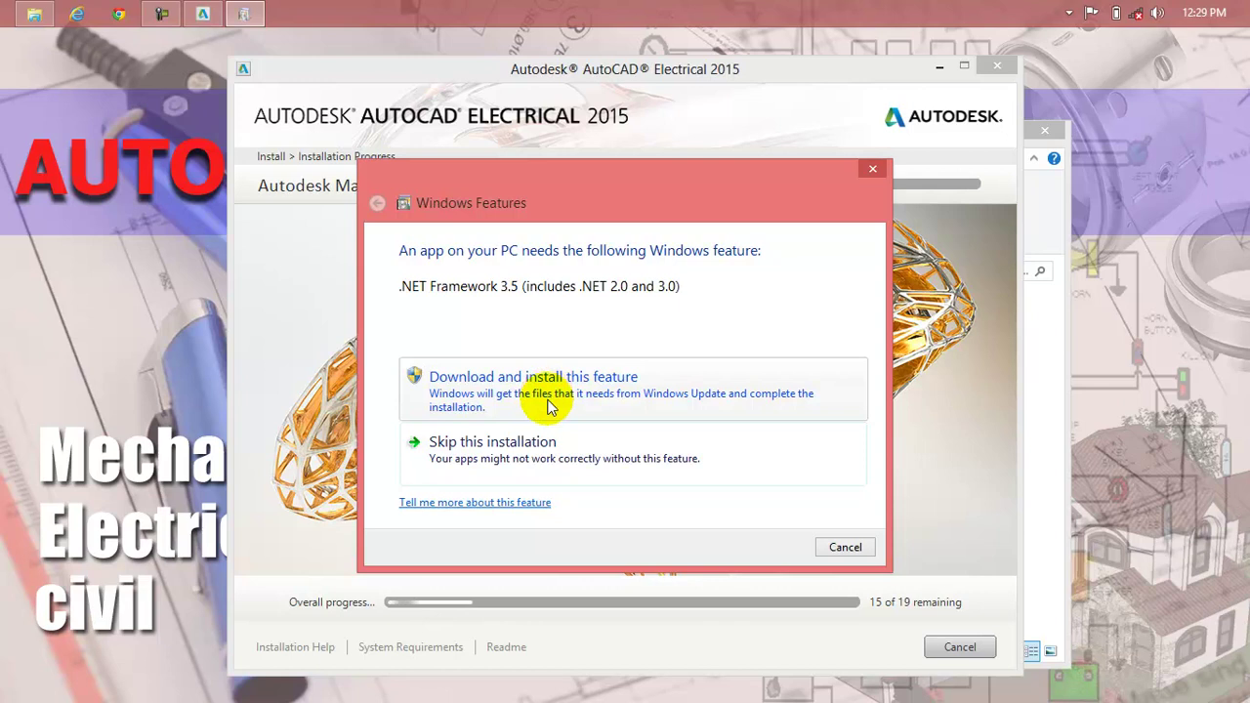
Skip the .NET Framework 3.5 feature install so setup runs to completion.
click(640, 452)
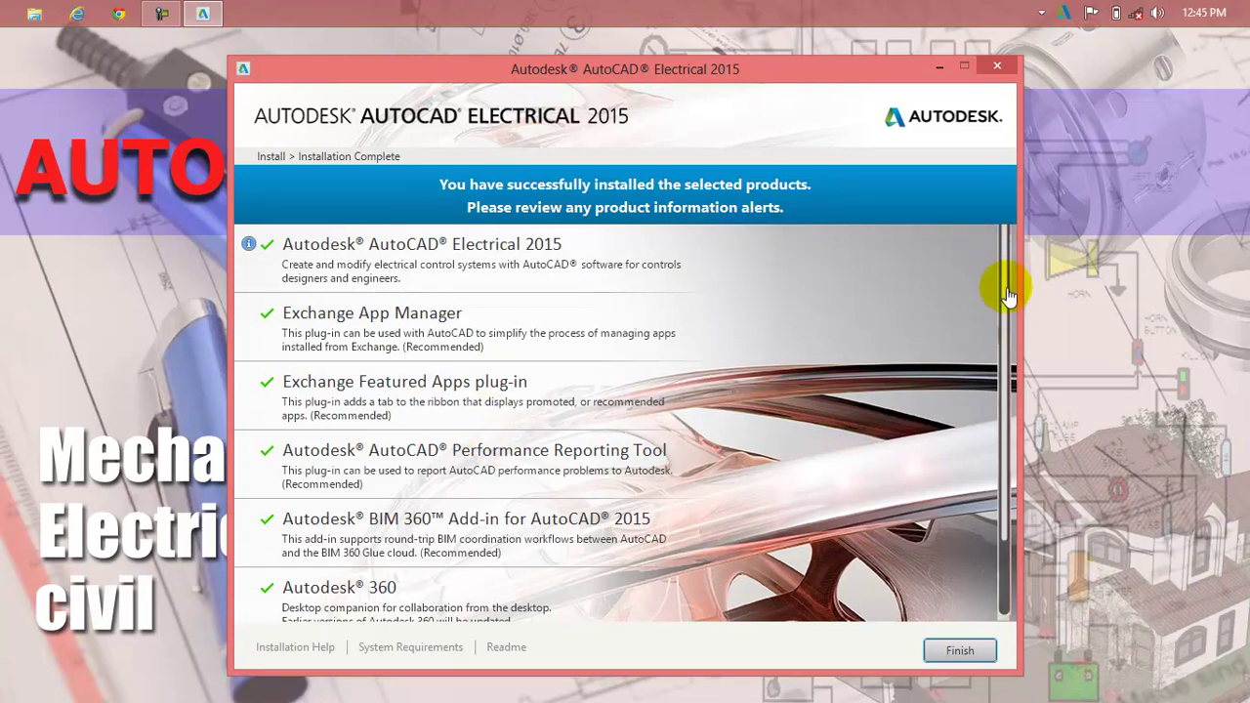
Review the list of installed AutoCAD Electrical 2015 products, then finish the installer.
scroll(1007, 313, down, 2)
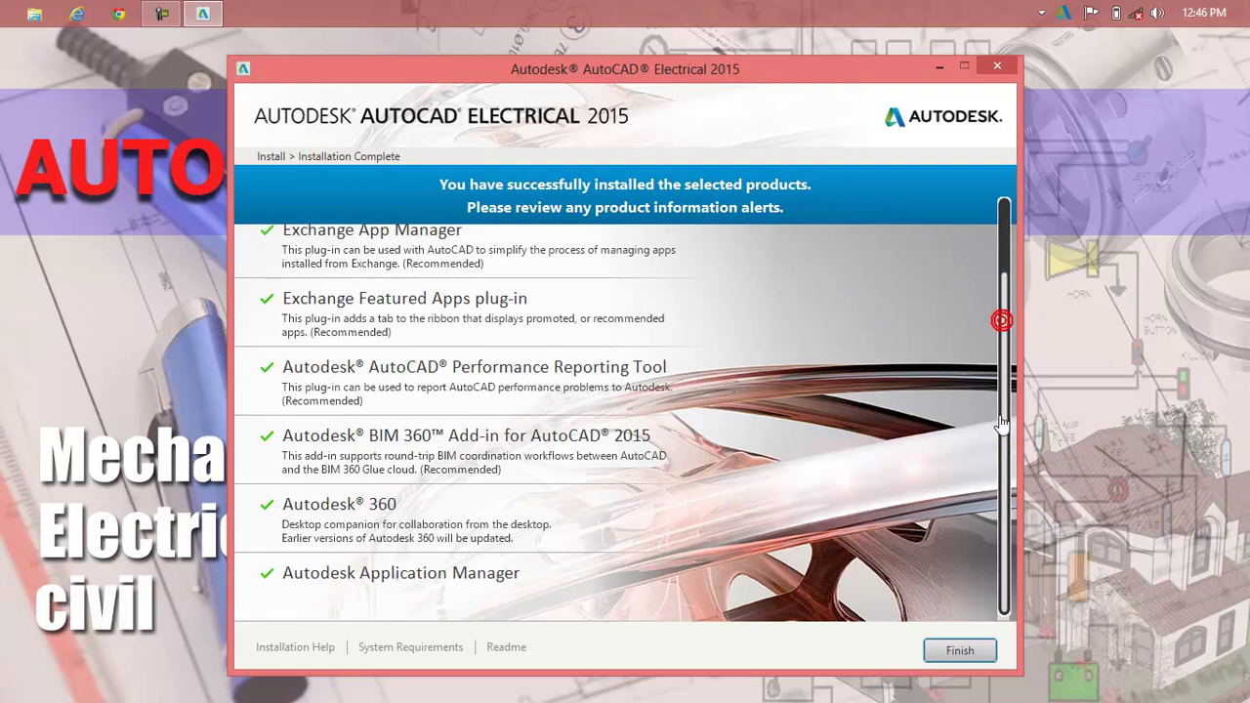
scroll(1008, 342, up, 2)
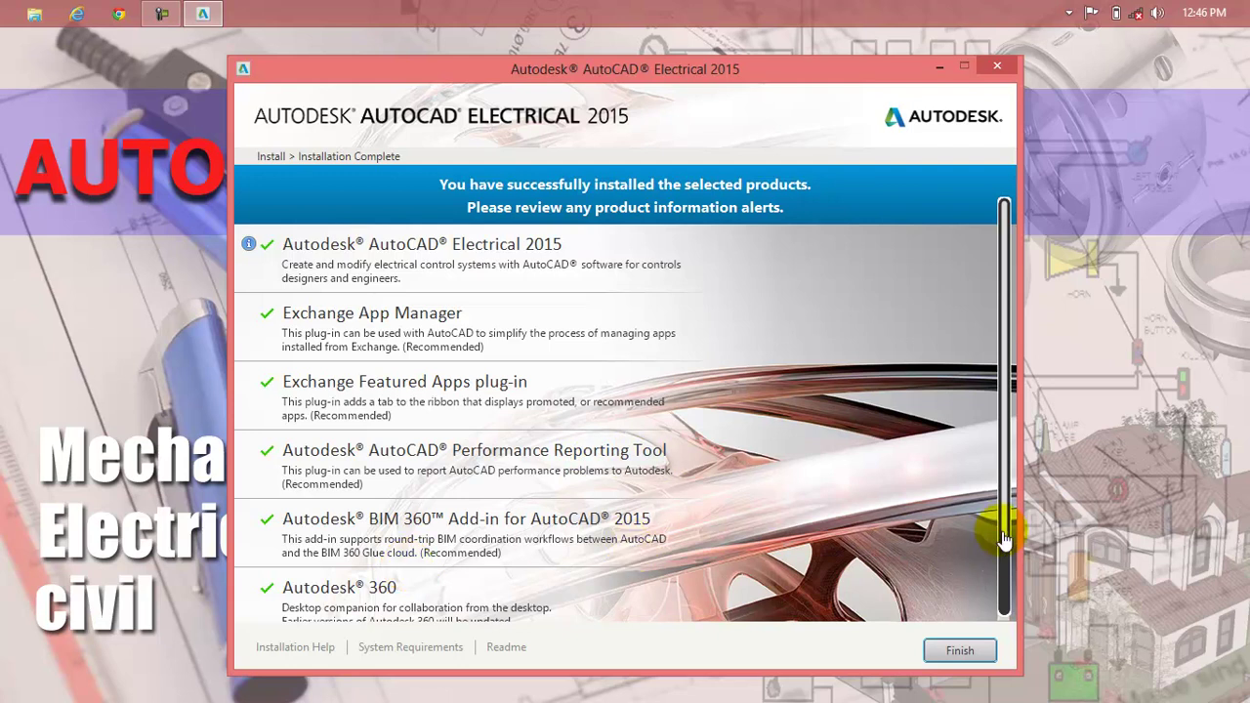
scroll(1004, 536, down, 1)
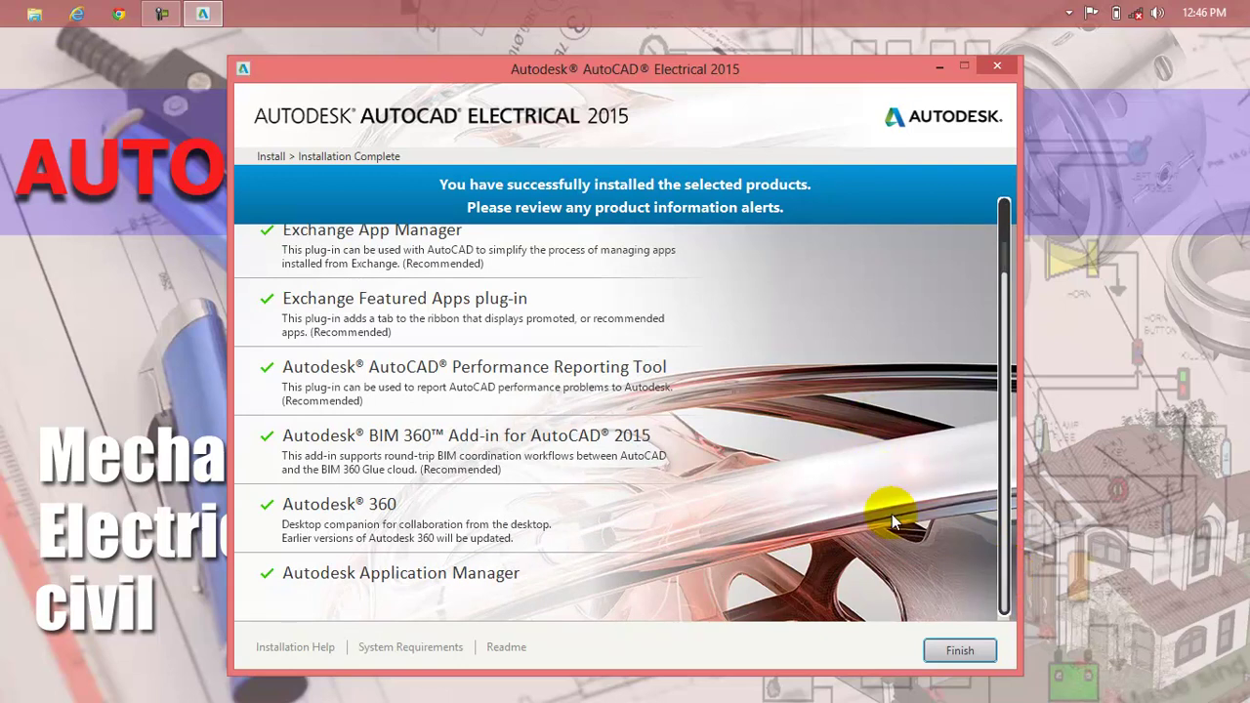
click(959, 651)
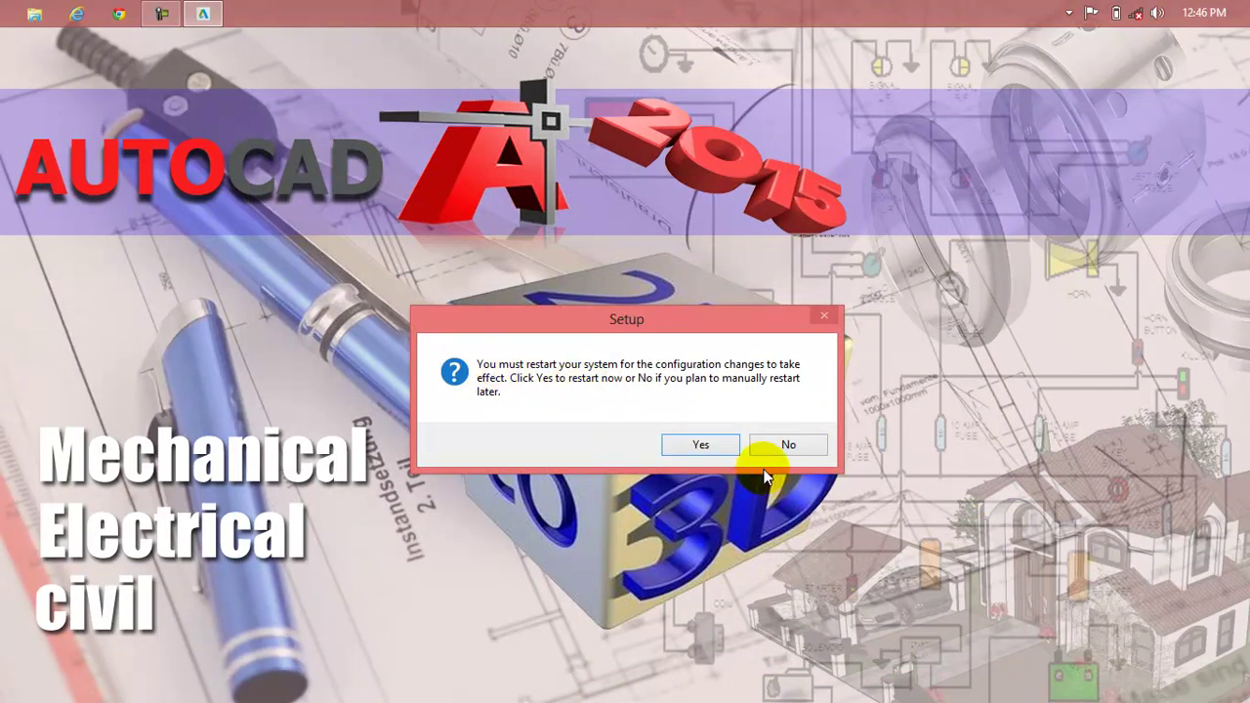
Answer No to the Setup restart prompt so the computer does not reboot now.
click(789, 444)
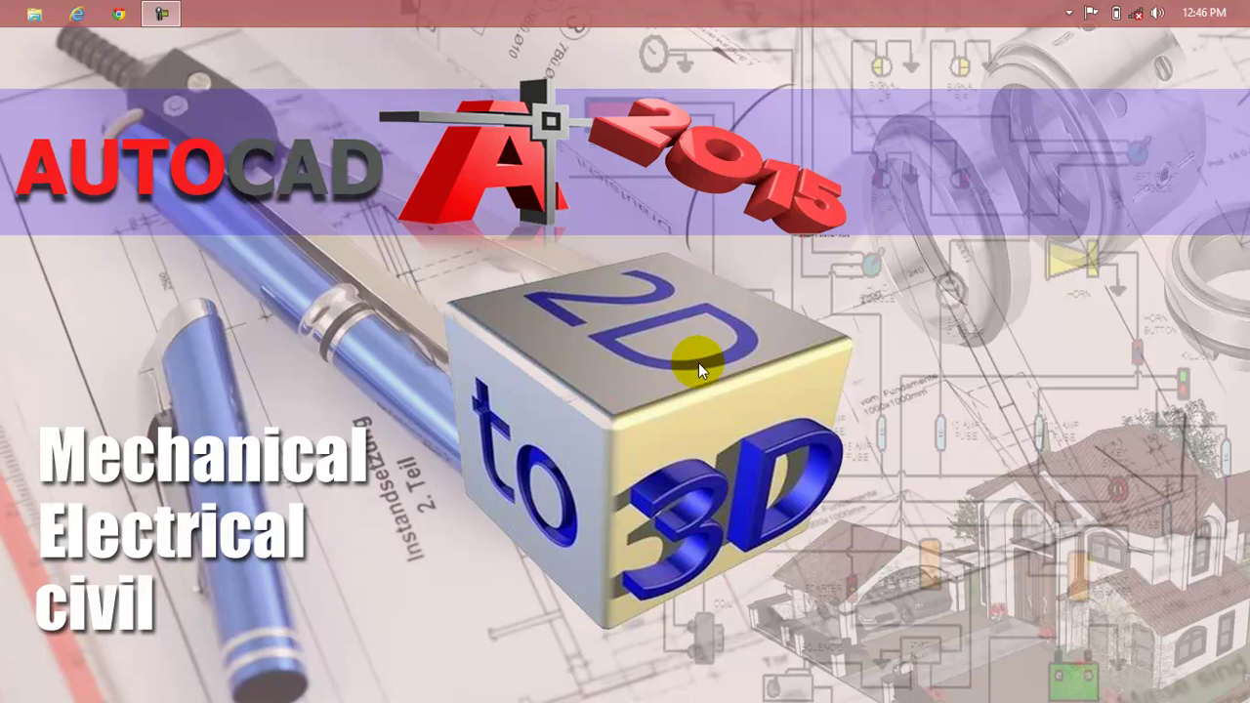
key(super)
scroll(986, 423, down, 2)
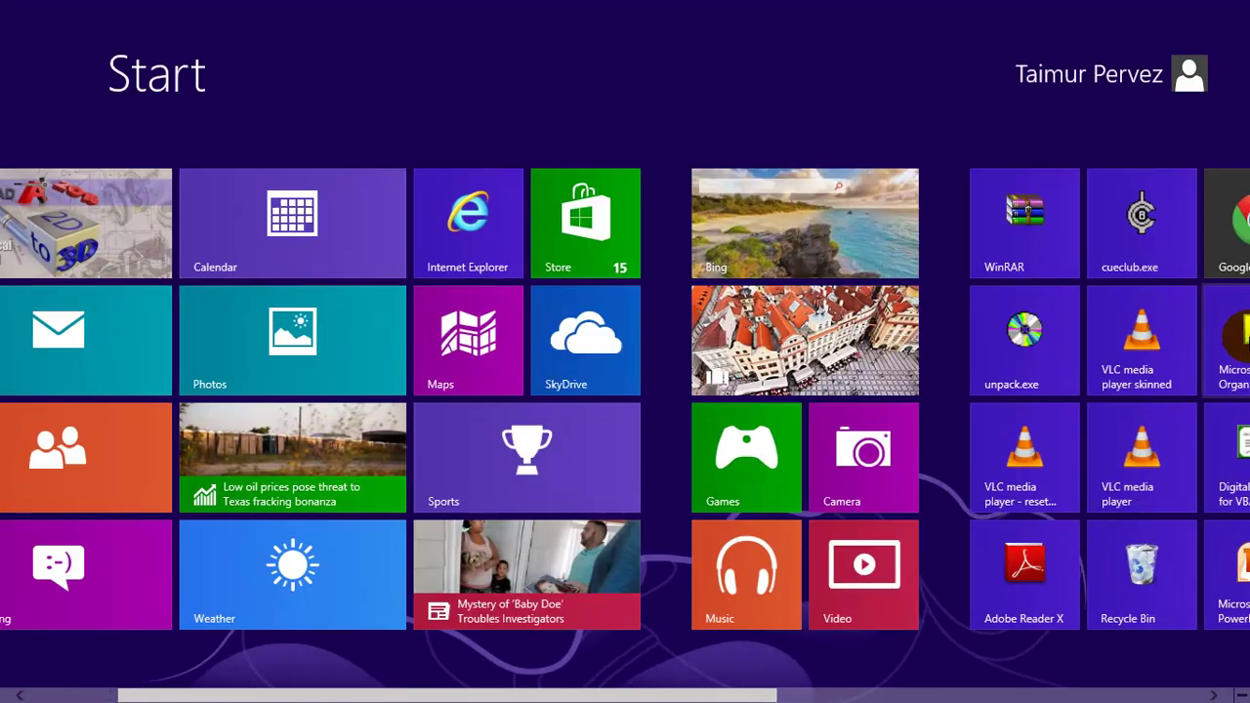
scroll(1236, 461, down, 3)
scroll(1237, 461, down, 3)
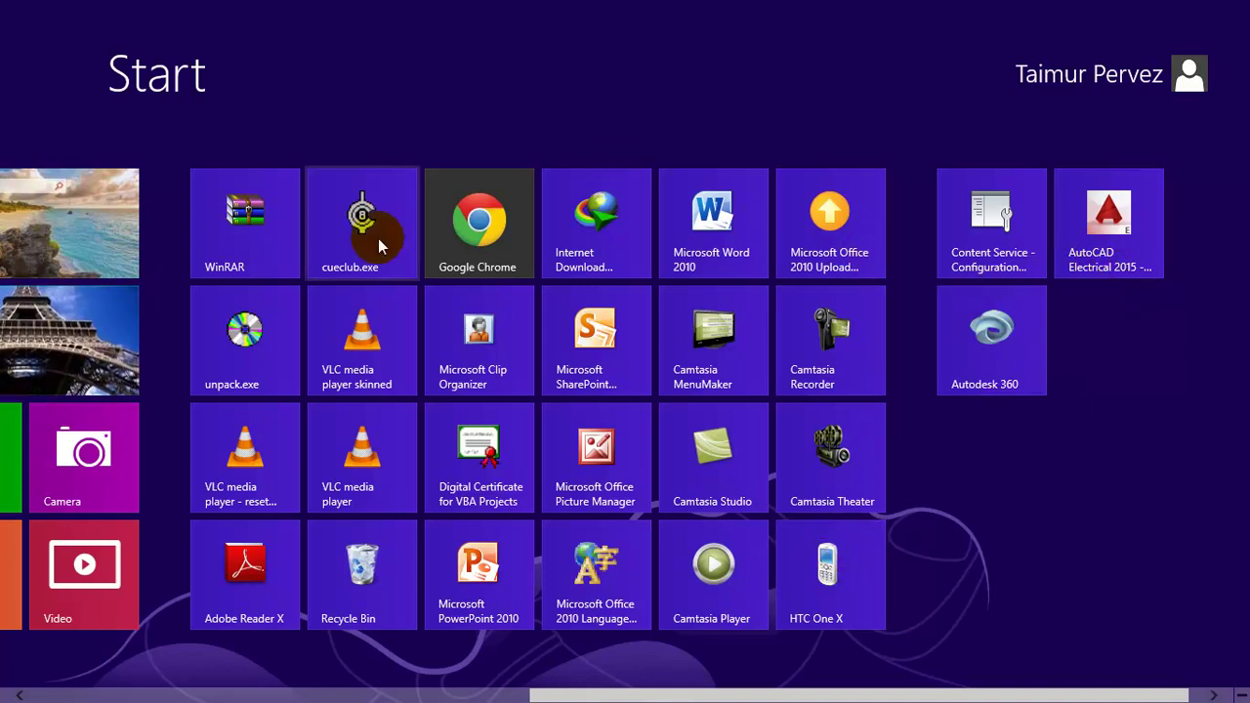
scroll(2, 203, up, 1)
scroll(2, 203, up, 3)
scroll(2, 203, up, 2)
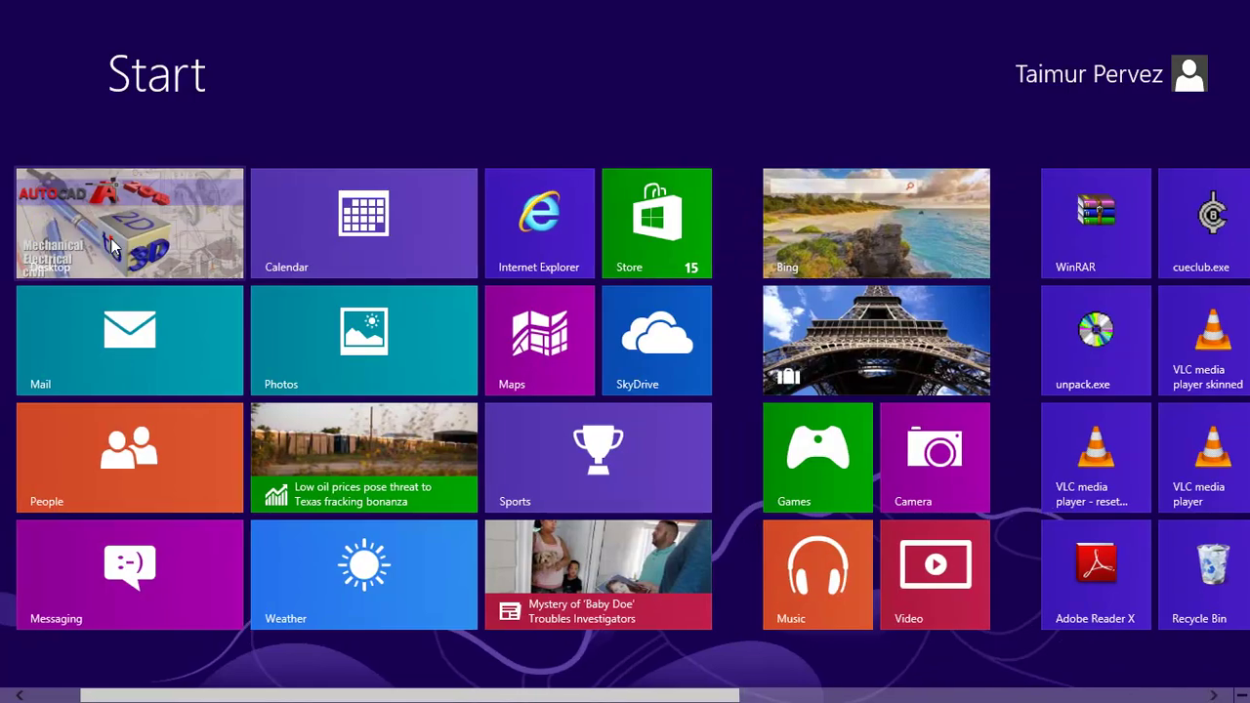
click(110, 240)
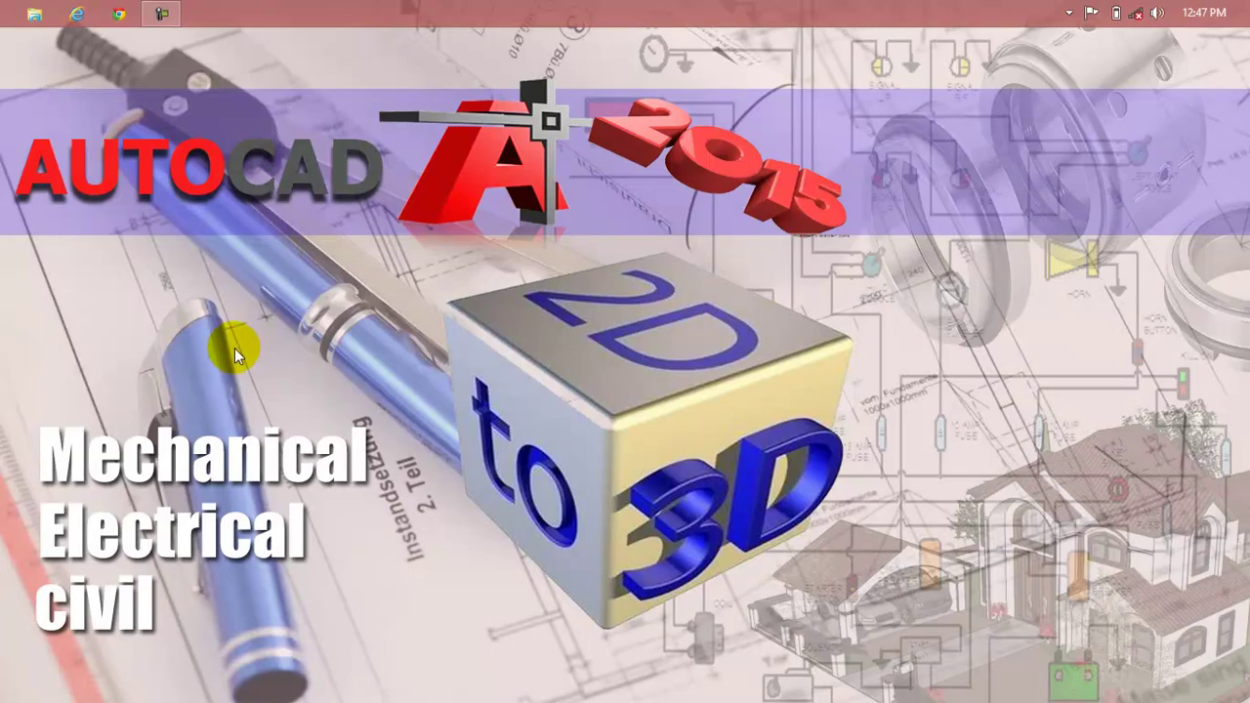
right_click(247, 151)
mouse_move(362, 164)
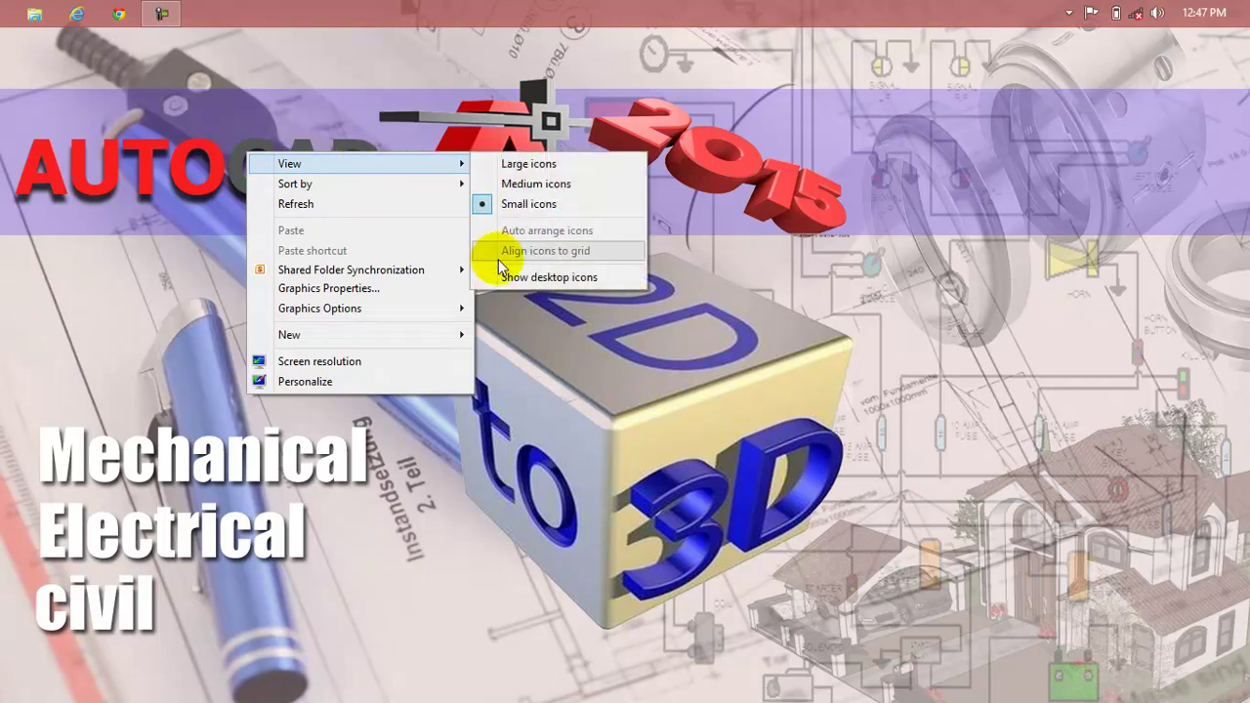
click(498, 276)
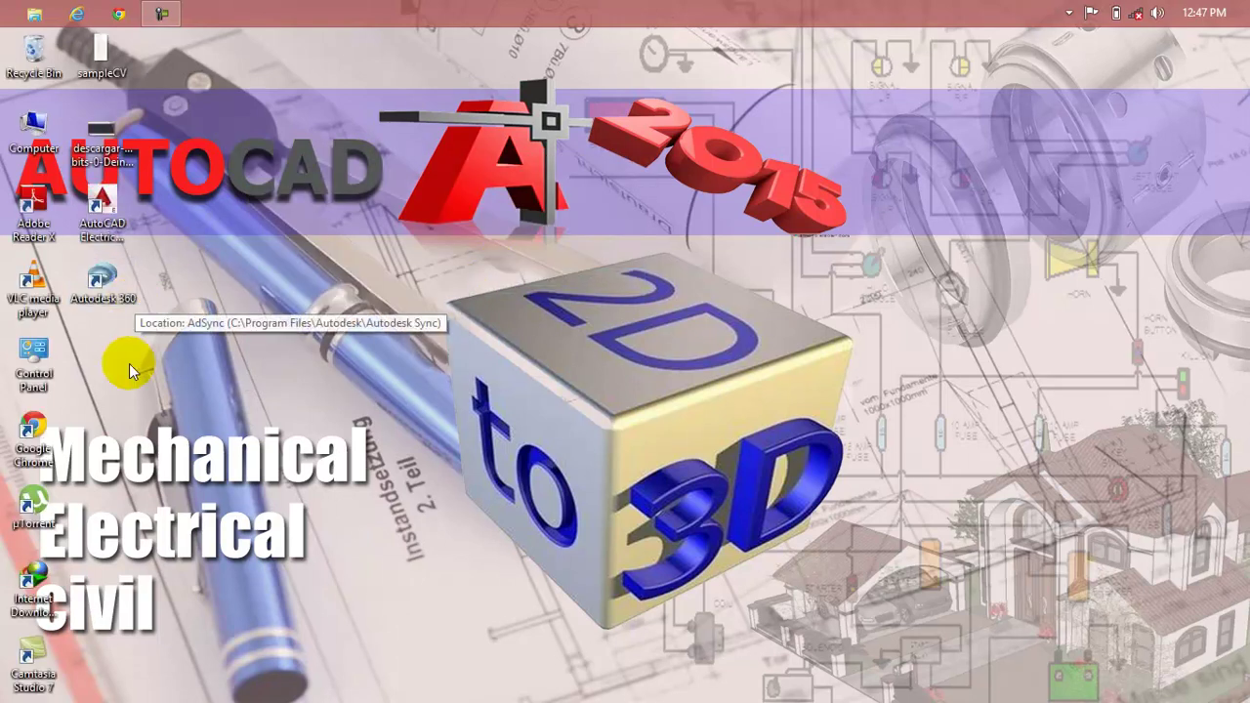
click(105, 293)
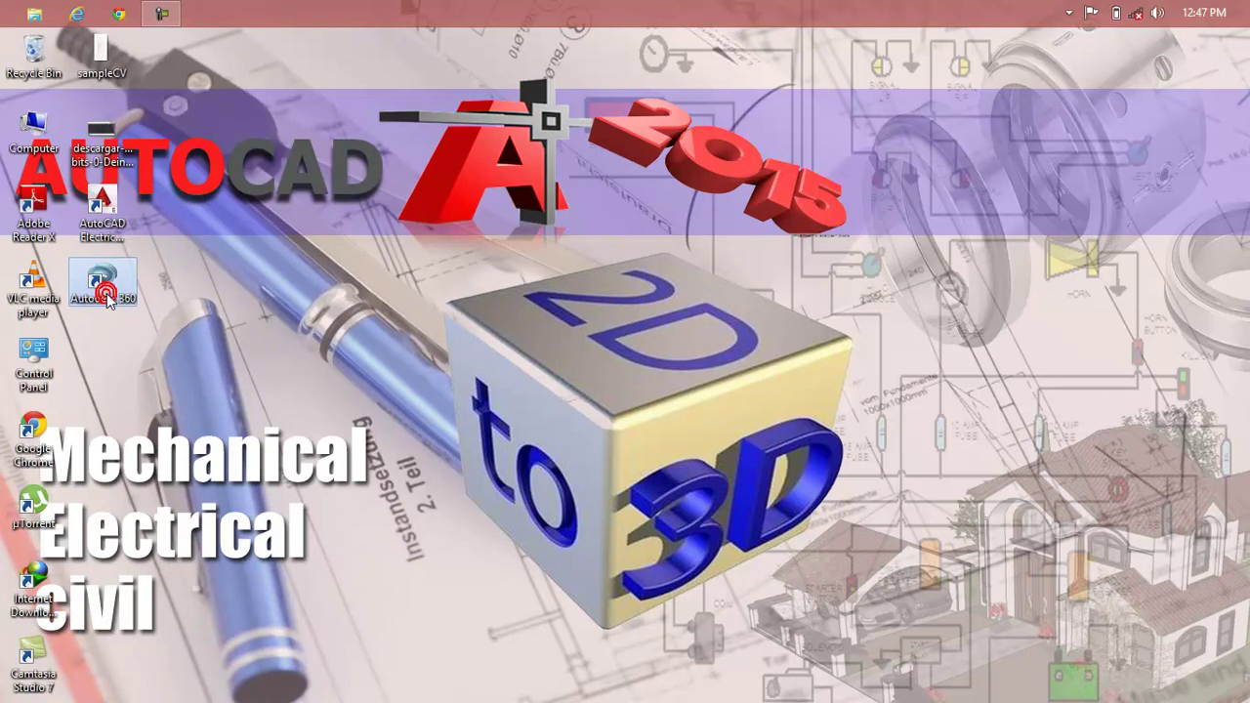
click(119, 237)
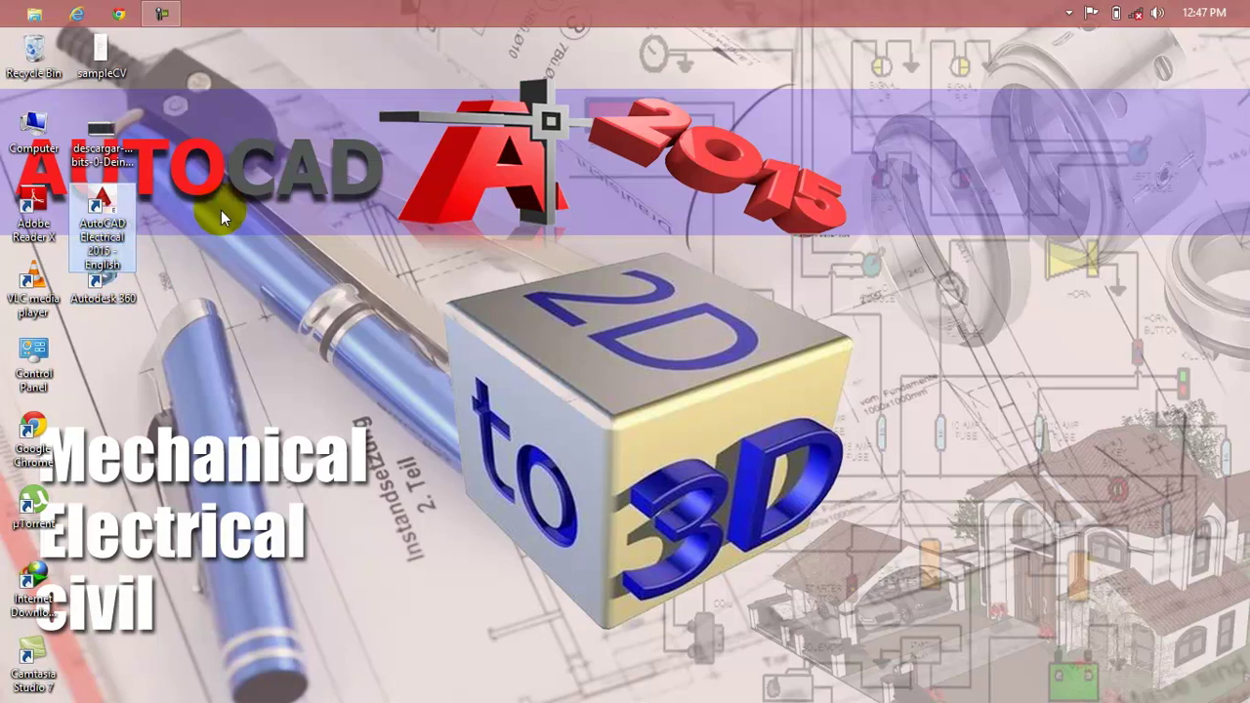
right_click(305, 136)
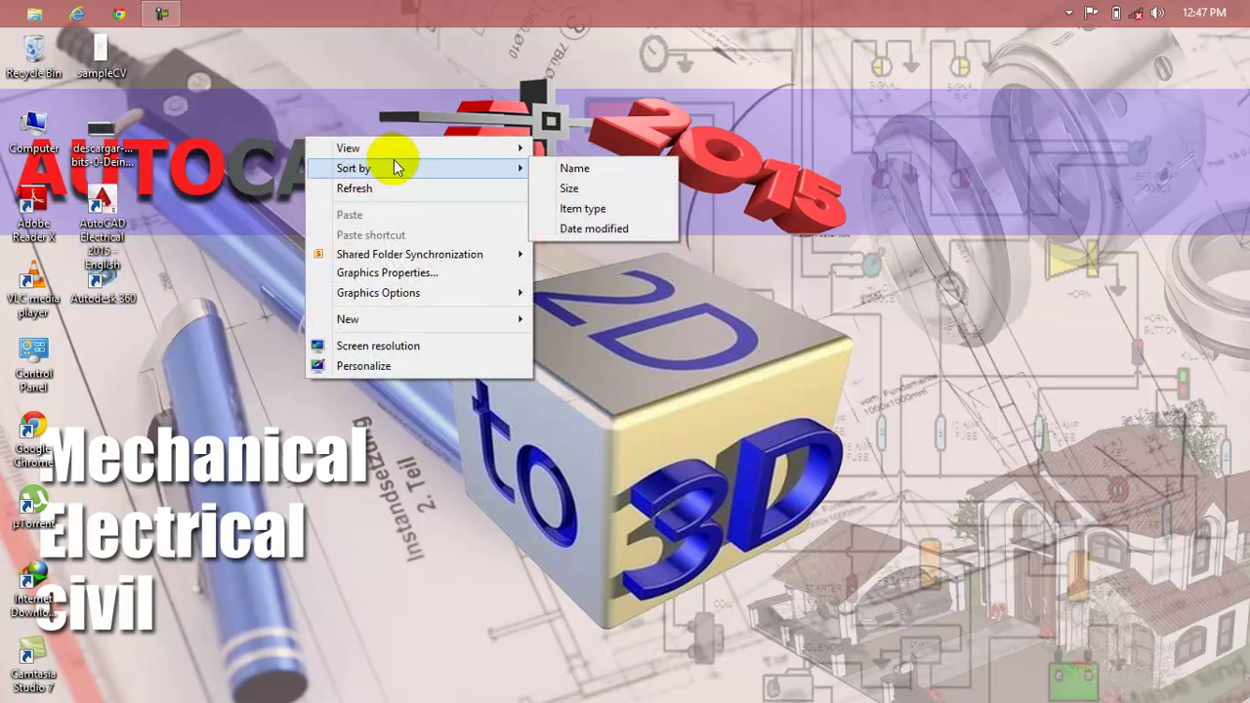
mouse_move(348, 147)
click(594, 262)
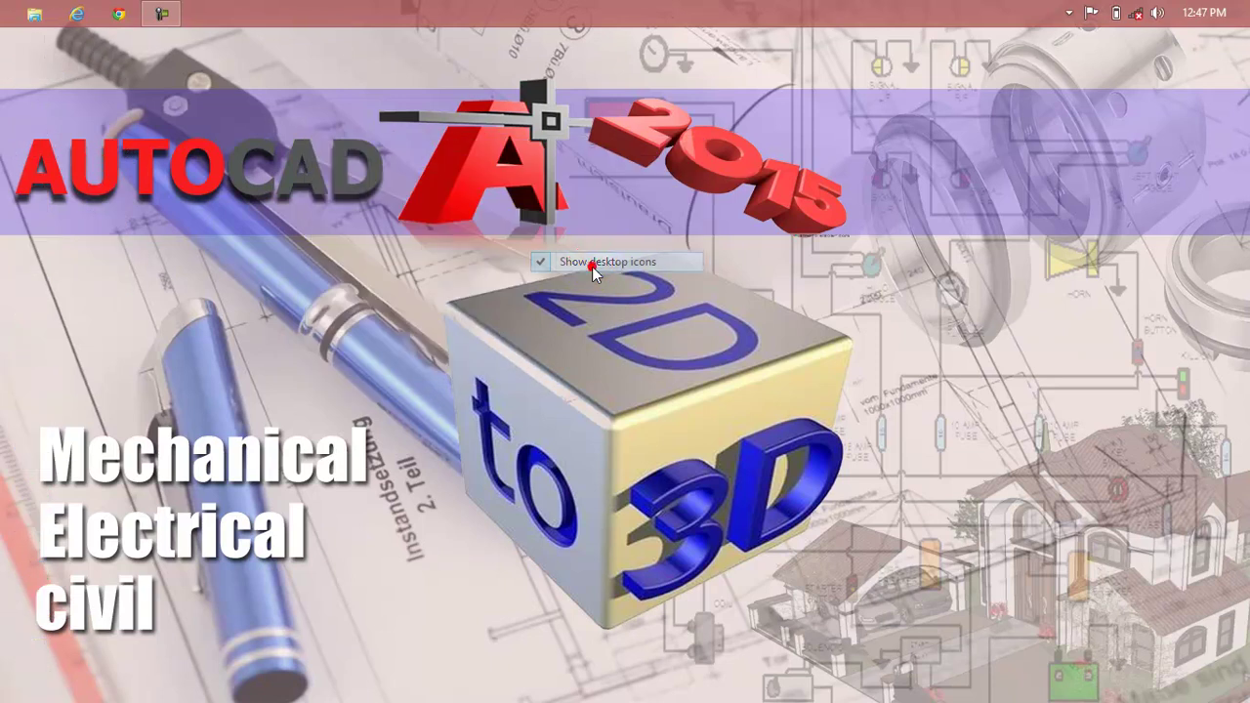